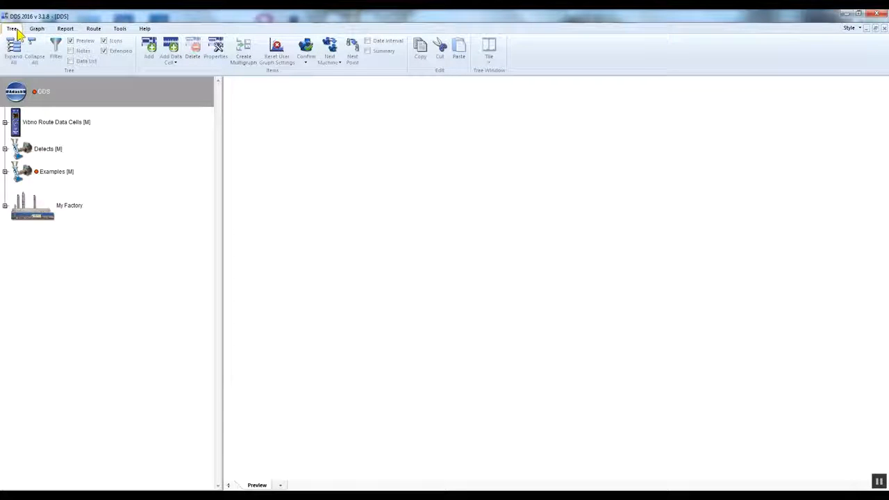
Expand the Defects machine and display all graphs of its Unbalance measurement point.
{"action": "left_click", "coordinate": [41, 30]}
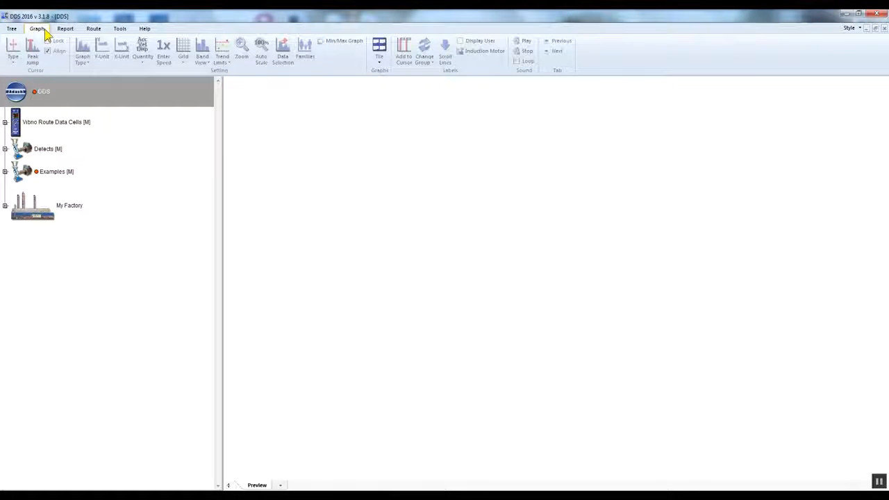
{"action": "left_click", "coordinate": [5, 150]}
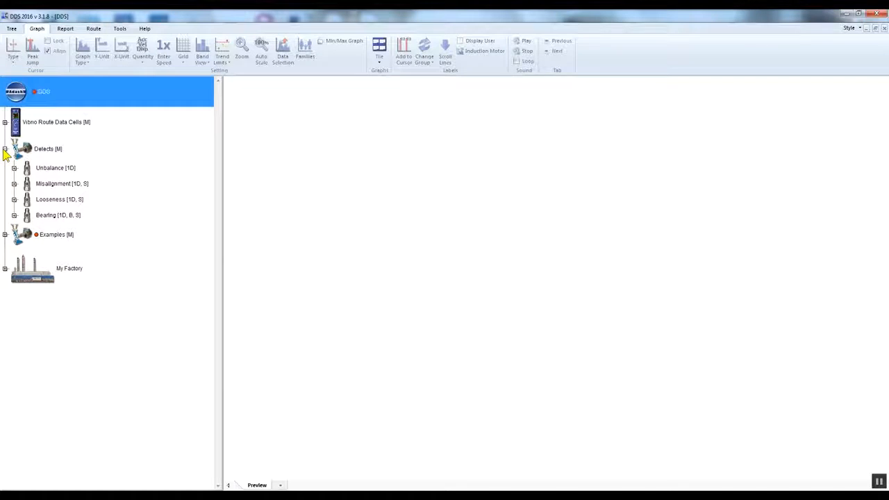
{"action": "left_click", "coordinate": [56, 172]}
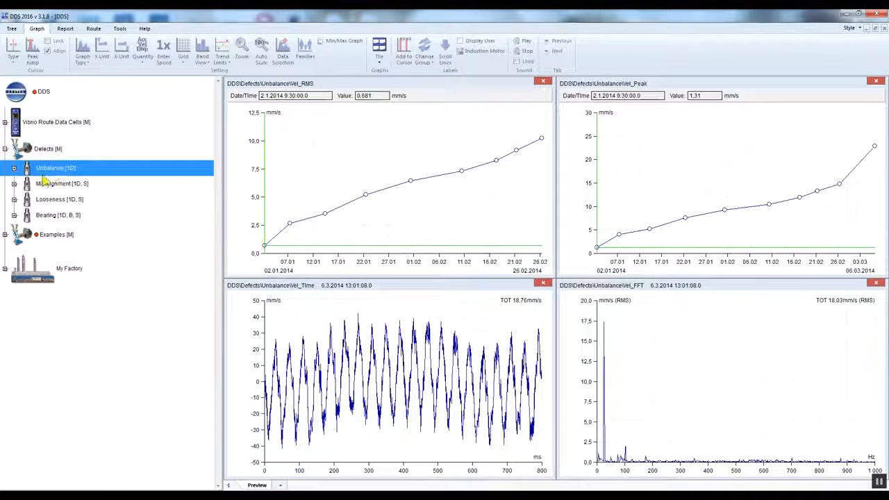
Expand the Unbalance point and view its Vel_RMS, Vel_Peak, Vel_Time and Vel_FFT graphs one at a time.
{"action": "left_click", "coordinate": [14, 168]}
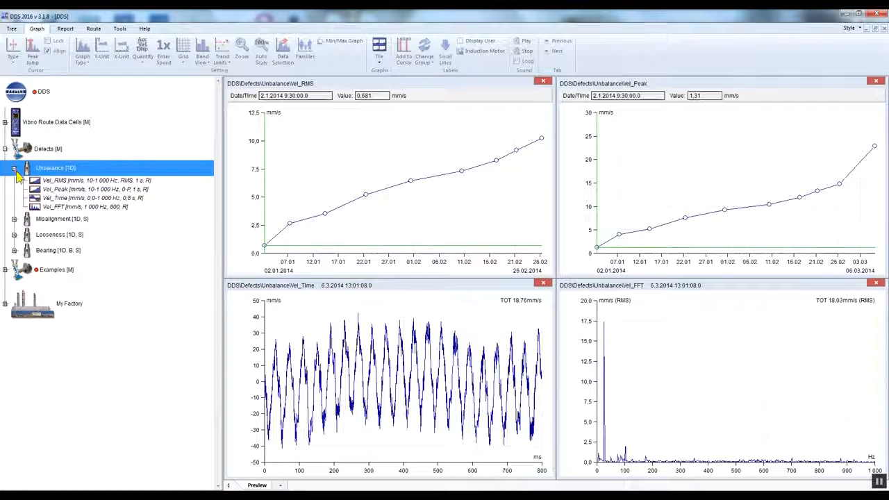
{"action": "left_click", "coordinate": [97, 180]}
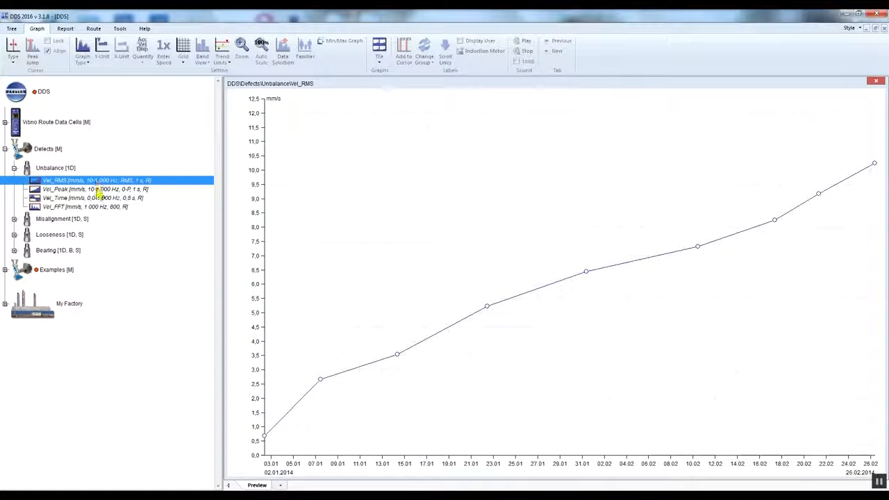
{"action": "left_click", "coordinate": [98, 190]}
{"action": "left_click", "coordinate": [100, 199]}
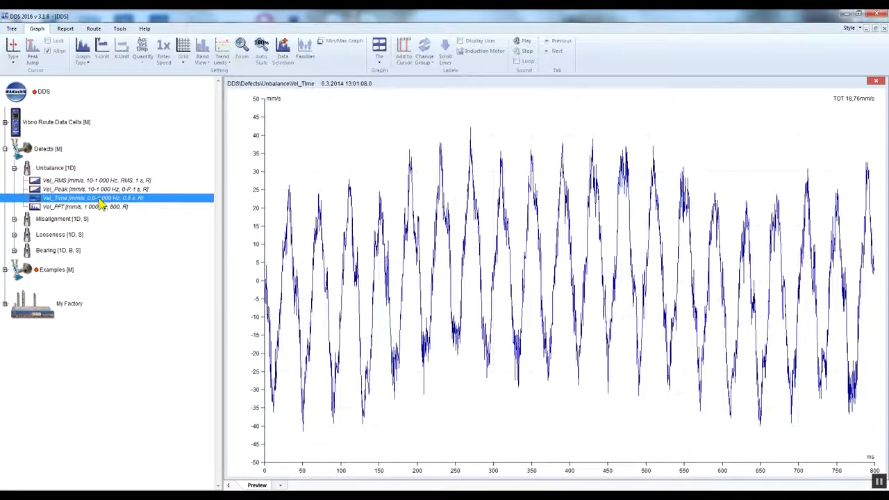
{"action": "left_click", "coordinate": [103, 207]}
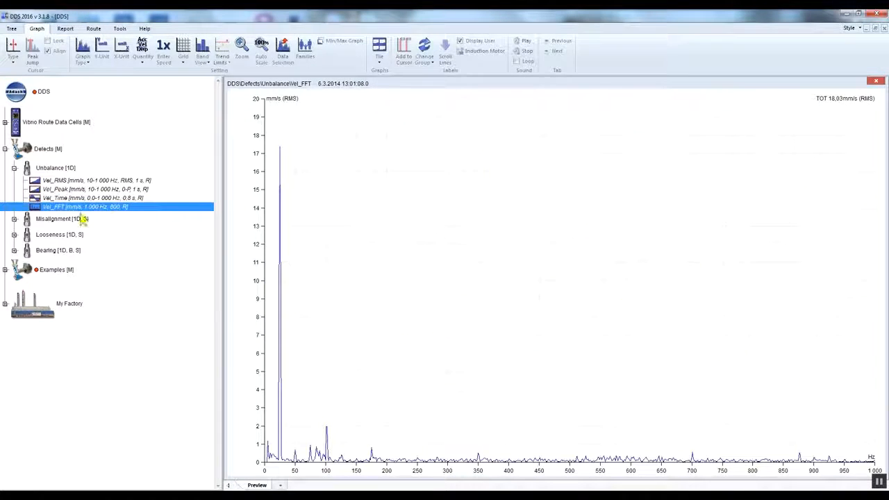
Expand the Misalignment point and display the Vel_RMS and Vel_FFT graphs of both Unbalance and Misalignment together.
{"action": "left_click", "coordinate": [16, 219]}
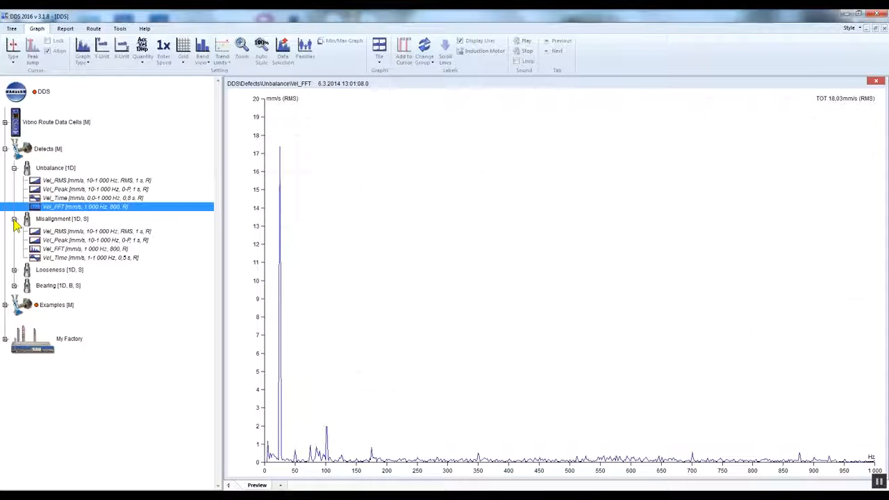
{"action": "left_click", "coordinate": [77, 249], "text": "ctrl"}
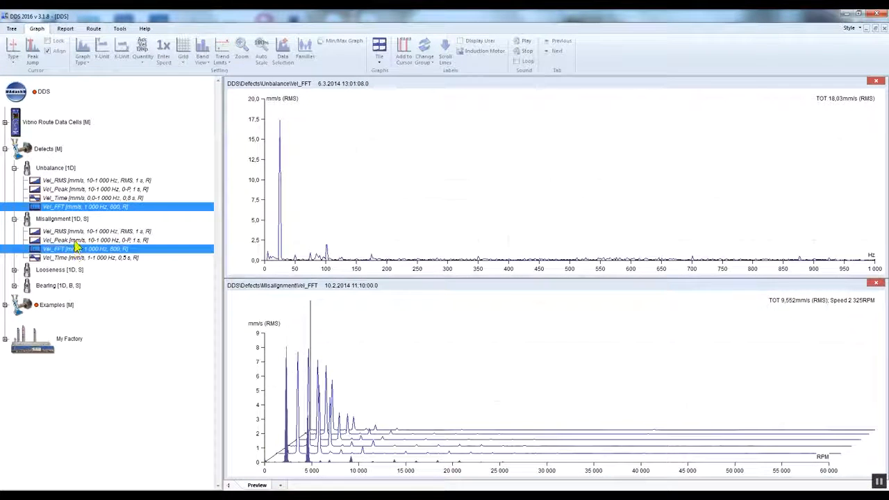
{"action": "left_click", "coordinate": [76, 233], "text": "ctrl"}
{"action": "left_click", "coordinate": [79, 182], "text": "ctrl"}
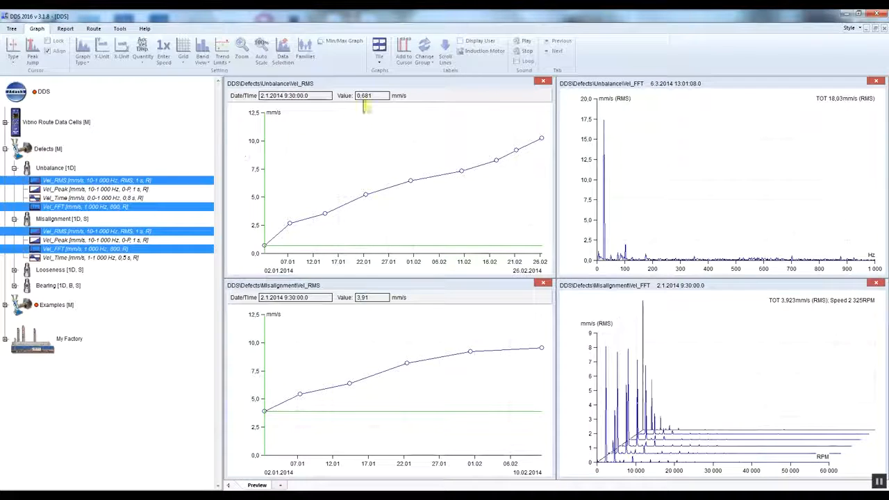
Arrange the four graphs tiled horizontally, tiled vertically, and finally as a cascade.
{"action": "left_click", "coordinate": [382, 59]}
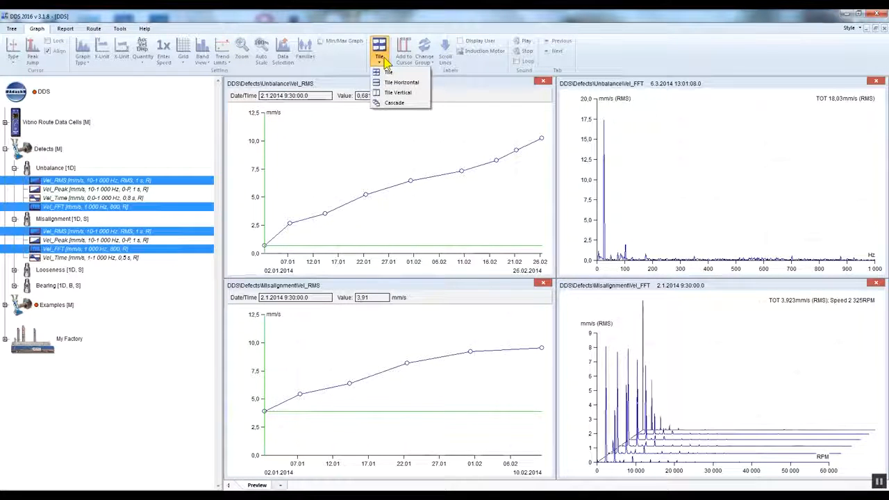
{"action": "left_click", "coordinate": [416, 82]}
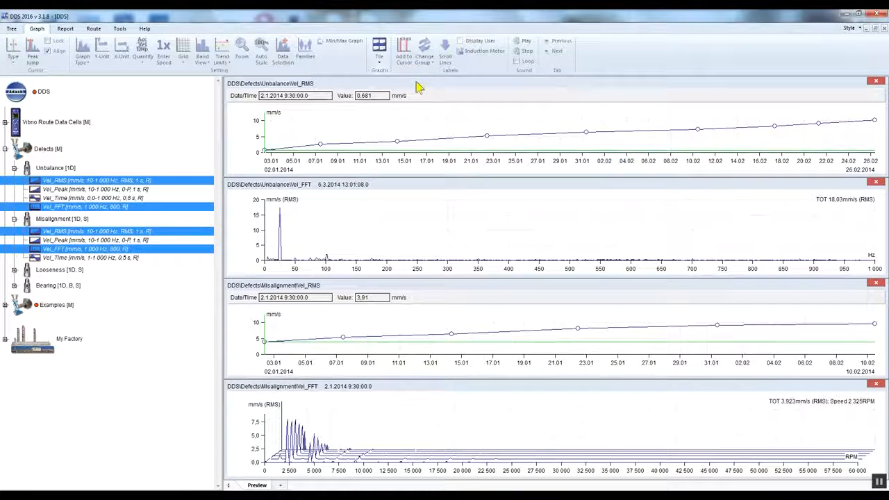
{"action": "left_click", "coordinate": [382, 59]}
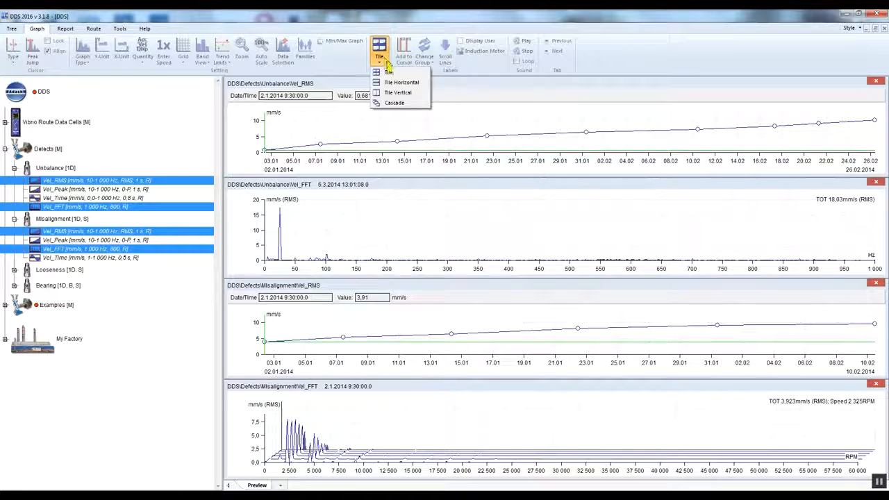
{"action": "left_click", "coordinate": [415, 94]}
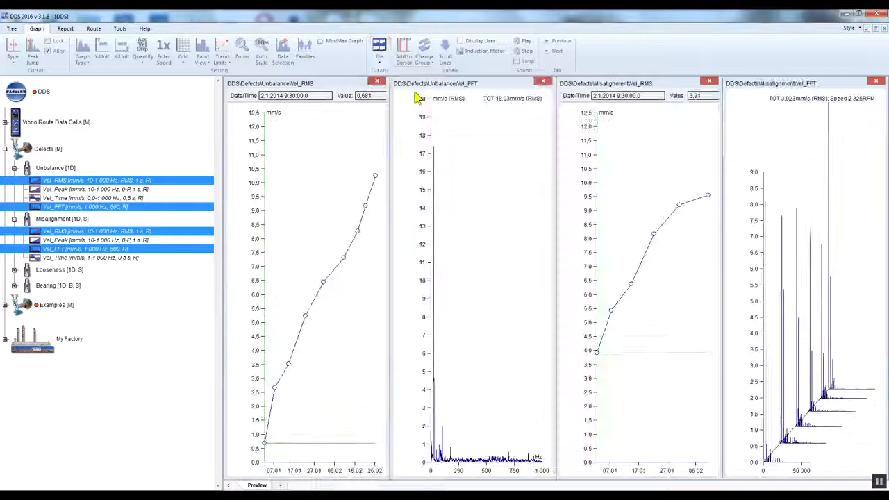
{"action": "left_click", "coordinate": [382, 59]}
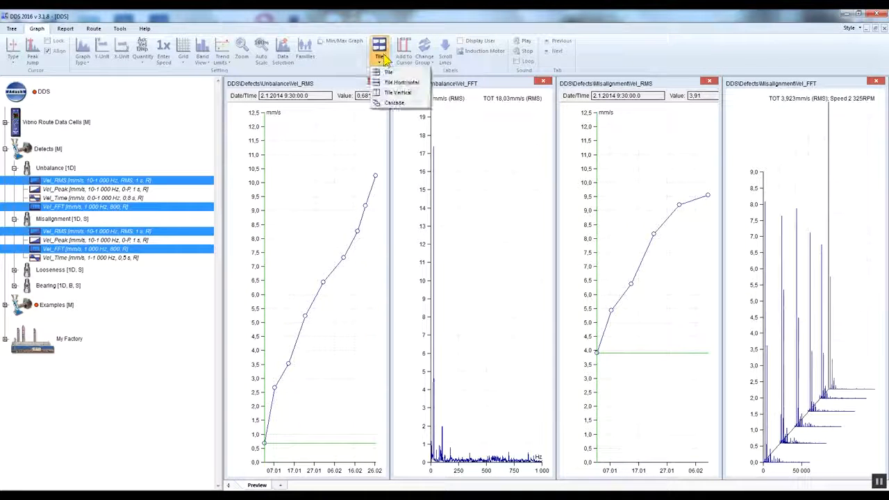
{"action": "left_click", "coordinate": [395, 103]}
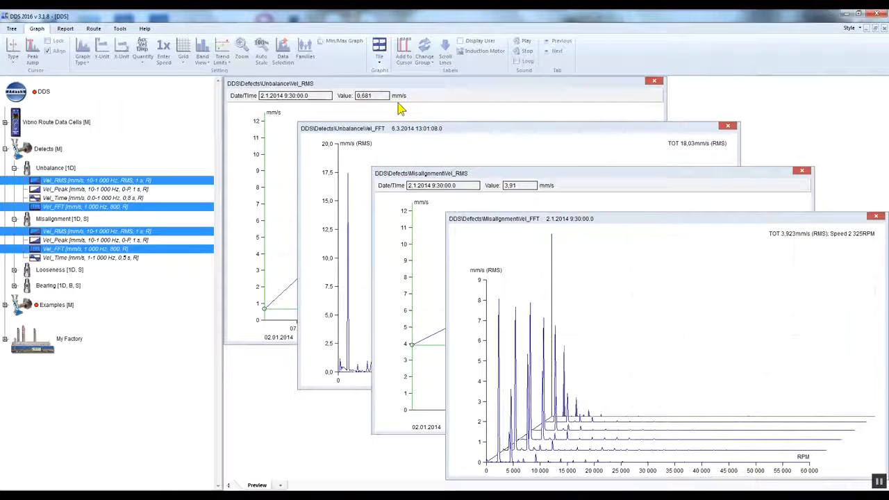
Display only the Unbalance Vel_RMS trend and turn on the Single cursor in it.
{"action": "left_click", "coordinate": [134, 182]}
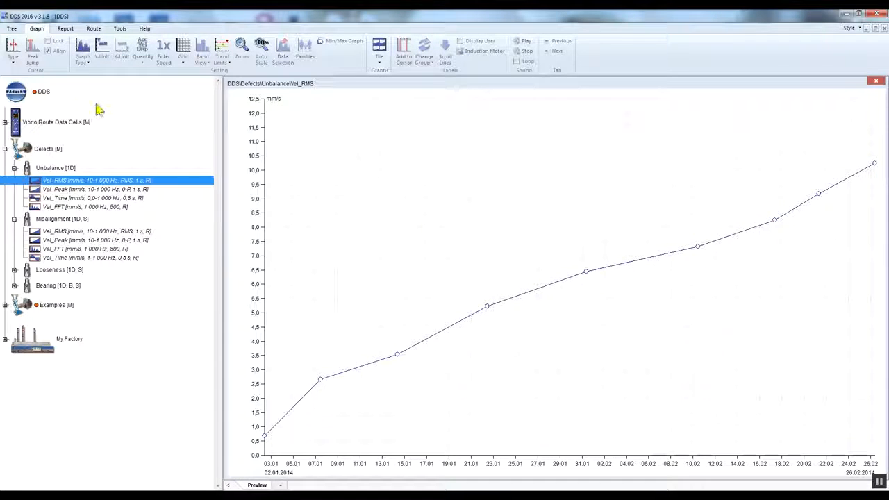
{"action": "left_click", "coordinate": [20, 61]}
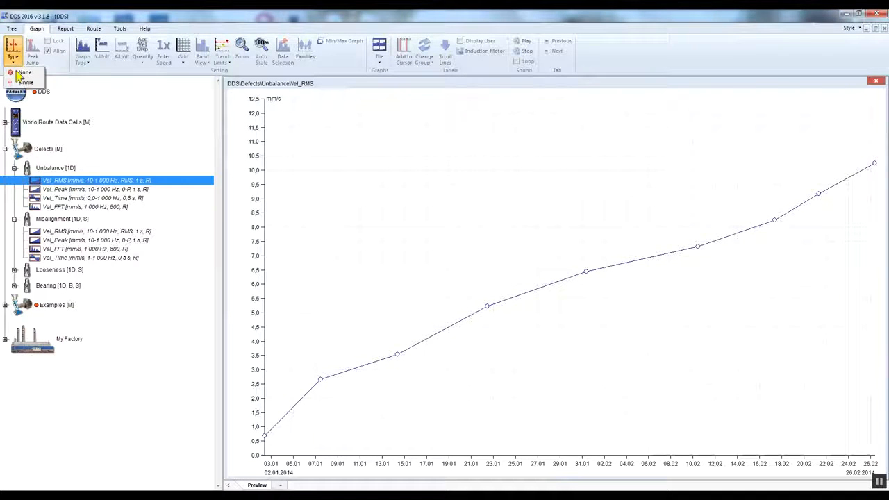
{"action": "left_click", "coordinate": [32, 82]}
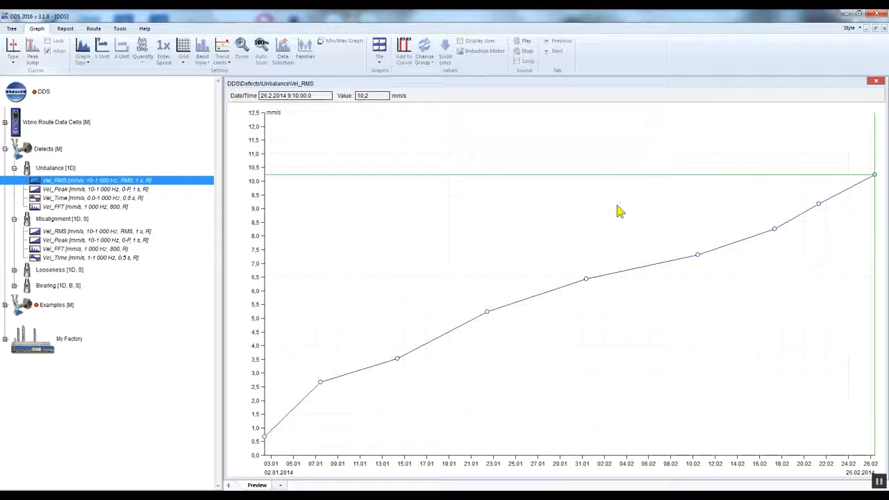
Move the cursor back through the Vel_RMS trend points from 21.2.2014 to 14.1.2014 to read their dates and values.
{"action": "left_click", "coordinate": [819, 208]}
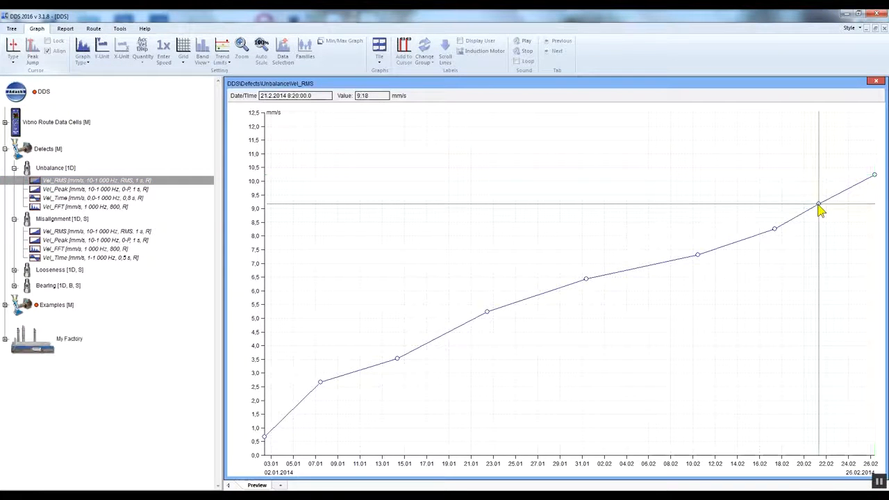
{"action": "key", "text": "Left"}
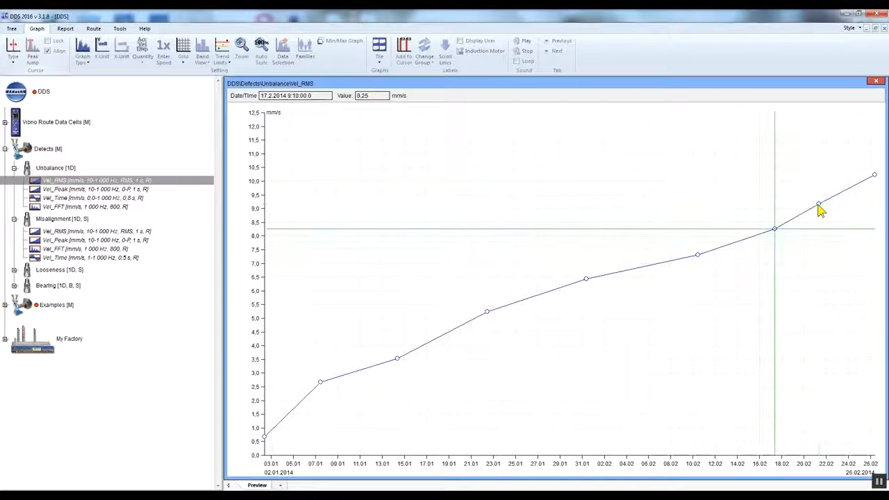
{"action": "key", "text": "Left"}
{"action": "key", "text": "Left"}
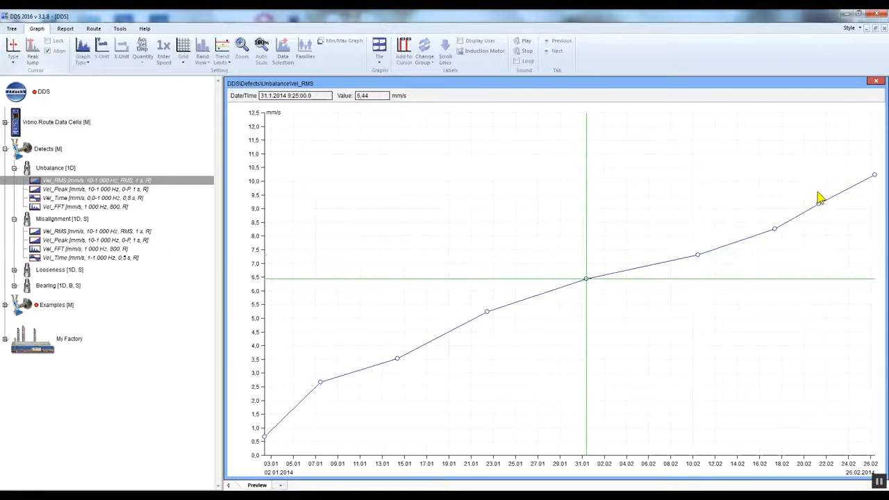
{"action": "left_click", "coordinate": [489, 317]}
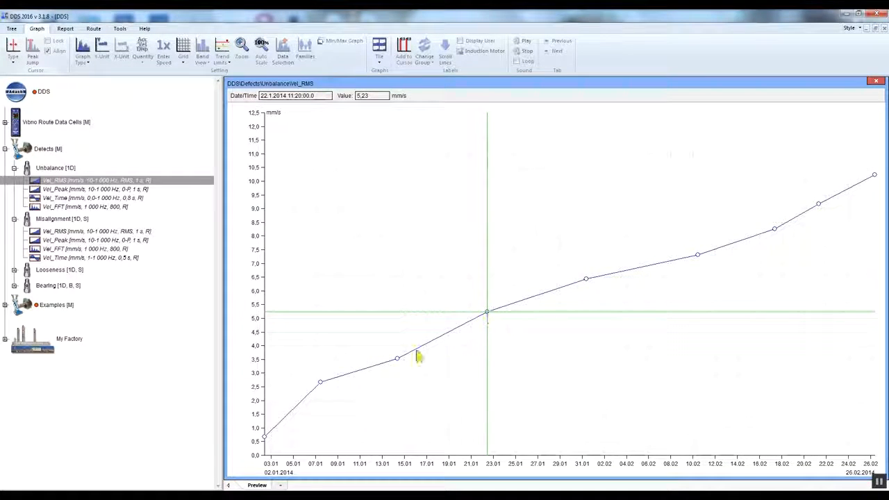
{"action": "left_click", "coordinate": [398, 362]}
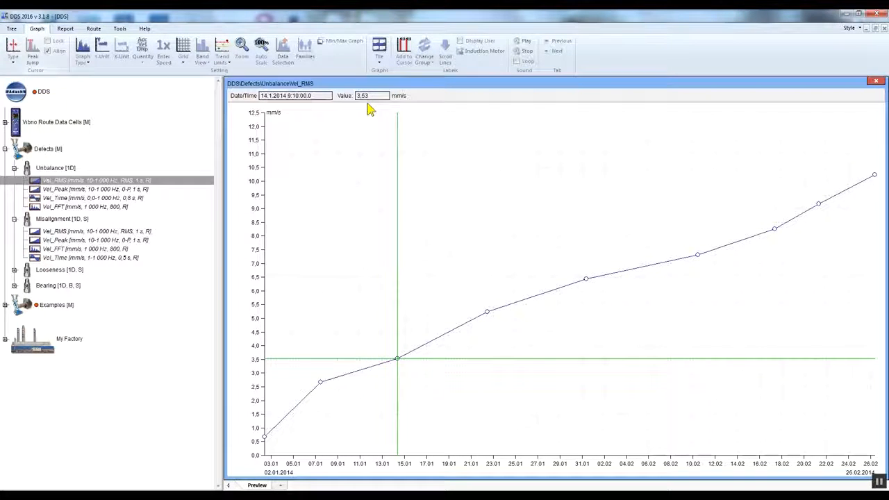
Show the data list for the Vel_RMS trend, select its 21.2.2014 and 26.2.2014 readings, and check the options available for a reading.
{"action": "left_click", "coordinate": [14, 29]}
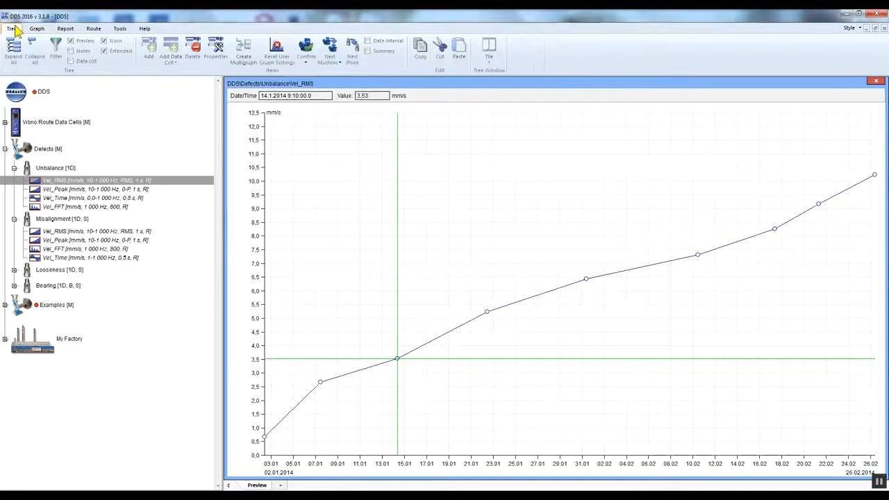
{"action": "left_click", "coordinate": [70, 61]}
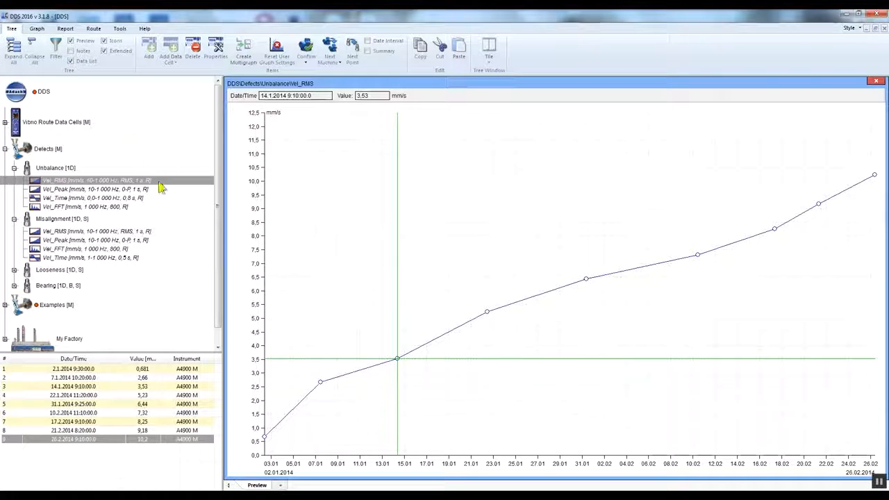
{"action": "left_click", "coordinate": [115, 441]}
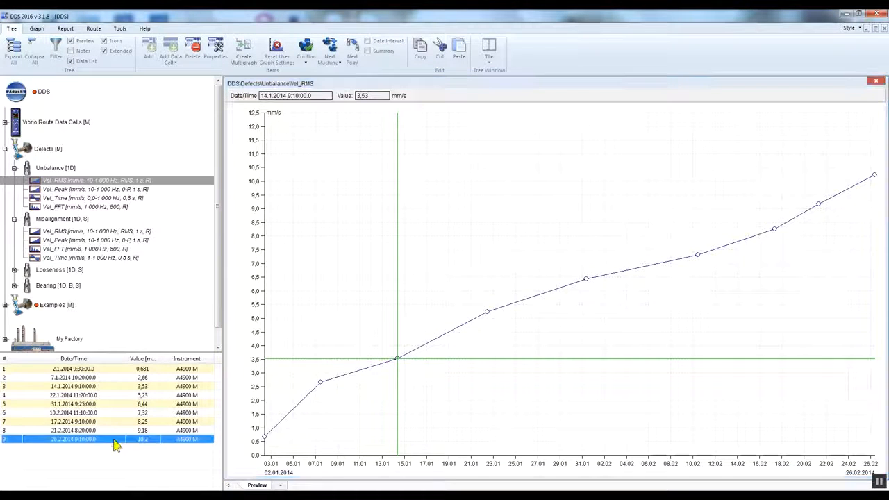
{"action": "left_click", "coordinate": [112, 430]}
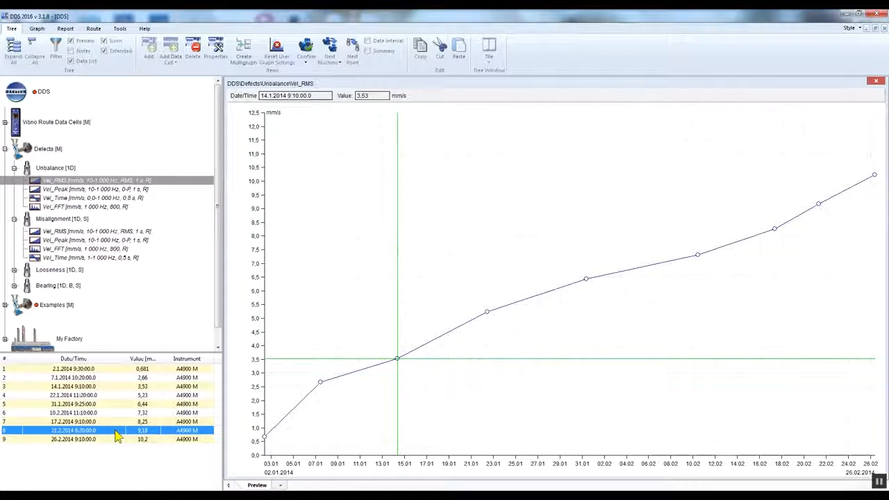
{"action": "left_click", "coordinate": [118, 442]}
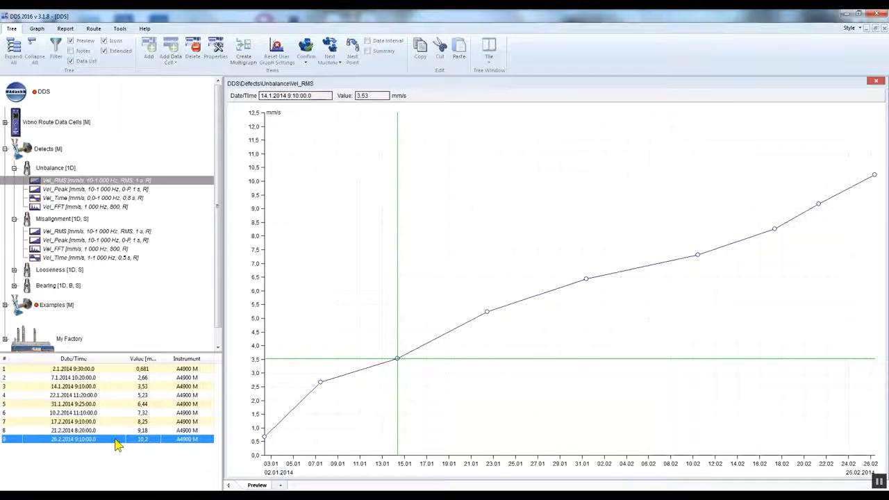
{"action": "right_click", "coordinate": [118, 445]}
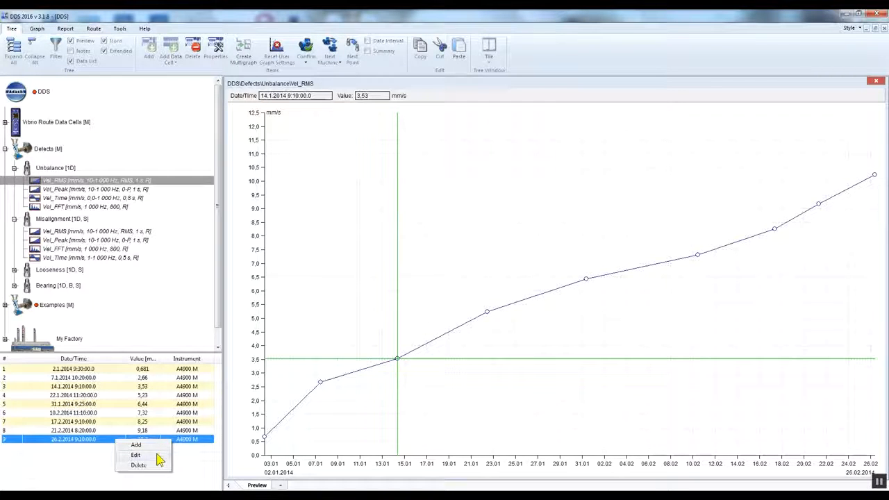
{"action": "left_click", "coordinate": [179, 463]}
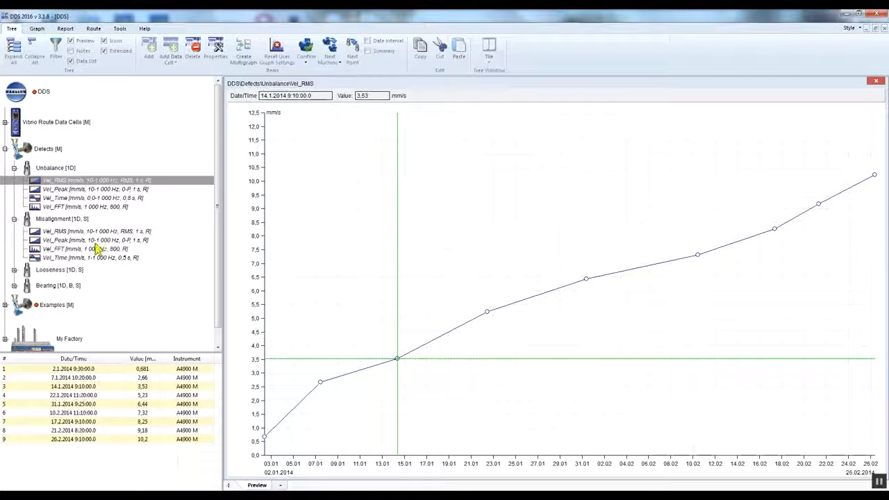
Display the Unbalance Vel_FFT spectrum, zoom its frequency axis to about 11 to 83 Hz, and restore the full range.
{"action": "left_click", "coordinate": [40, 29]}
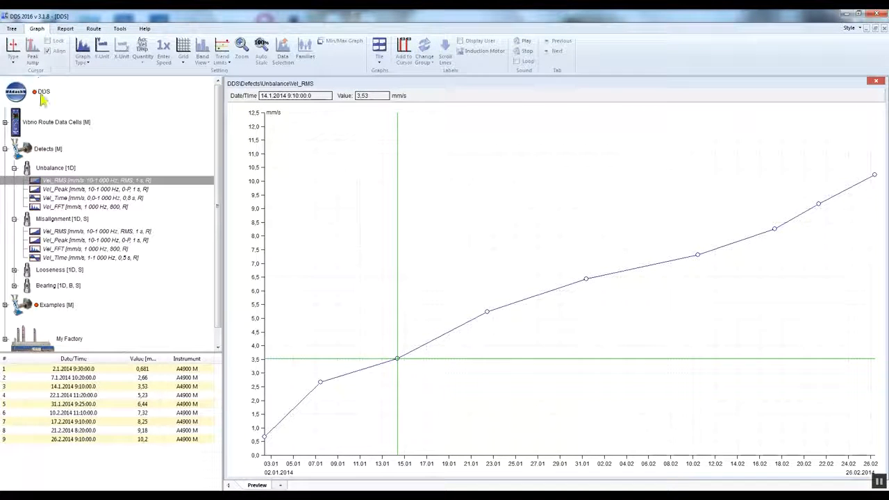
{"action": "left_click", "coordinate": [74, 207]}
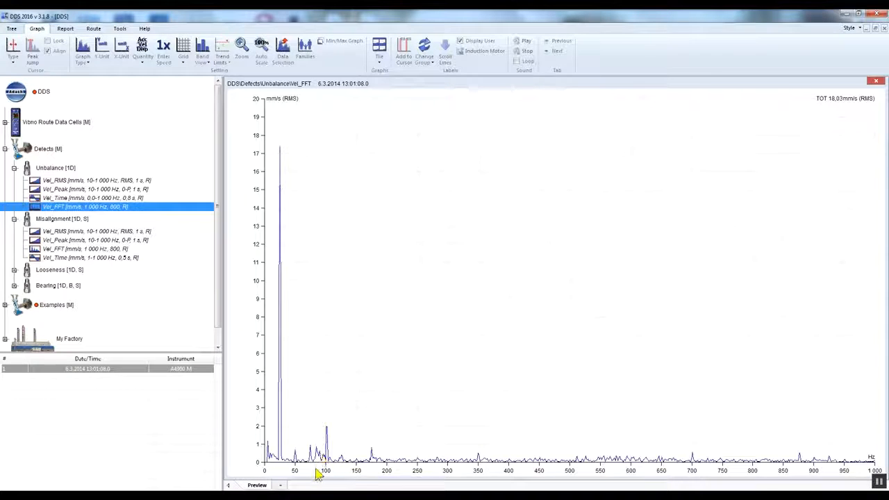
{"action": "left_click_drag", "start_coordinate": [317, 470], "coordinate": [275, 471]}
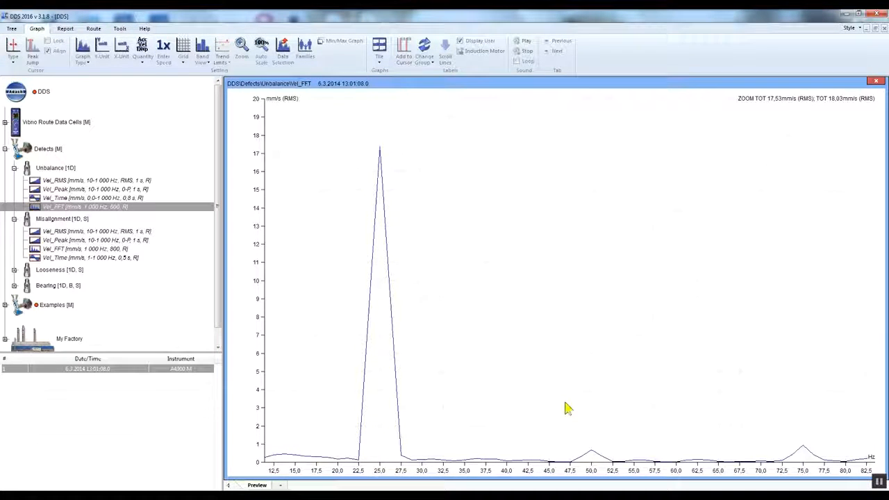
{"action": "left_click_drag", "start_coordinate": [566, 402], "coordinate": [430, 295]}
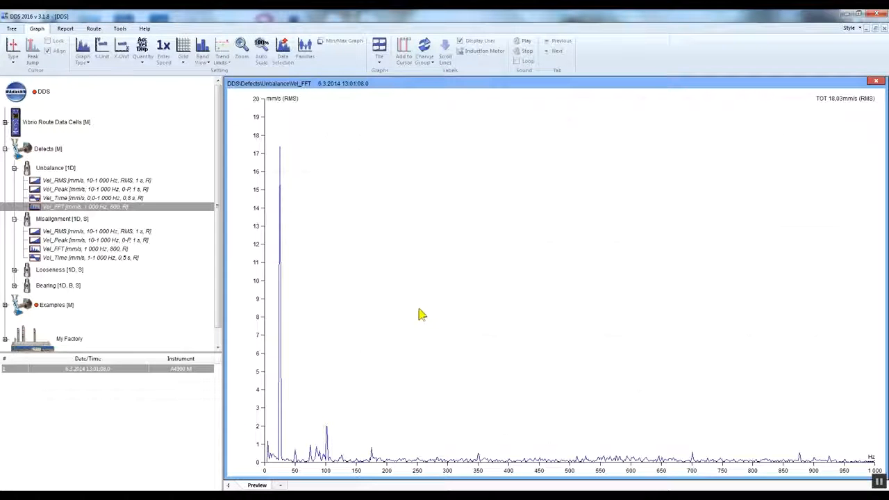
Zoom the Vel_FFT spectrum to about 15 to 125 Hz, and again to about 0 to 275 Hz, restoring full scale each time.
{"action": "left_click_drag", "start_coordinate": [342, 471], "coordinate": [274, 474]}
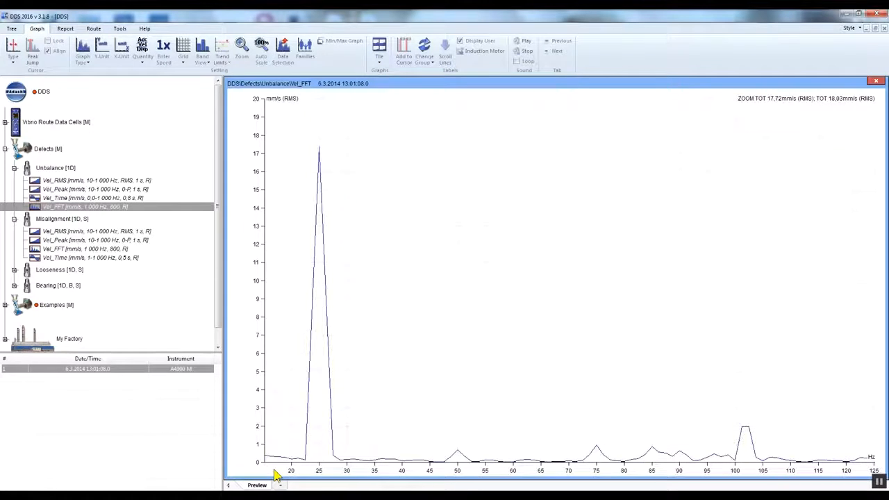
{"action": "left_click", "coordinate": [264, 59]}
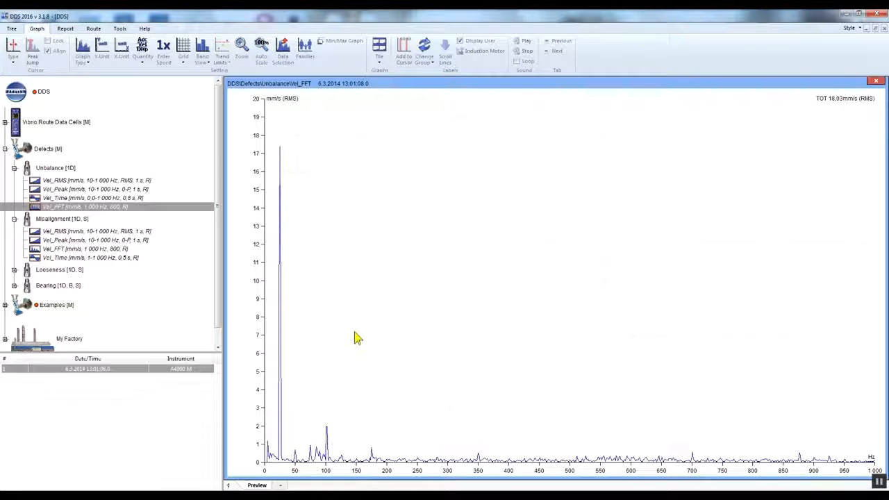
{"action": "scroll", "coordinate": [340, 389], "scroll_direction": "up", "scroll_amount": 1}
{"action": "scroll", "coordinate": [340, 390], "scroll_direction": "up", "scroll_amount": 8}
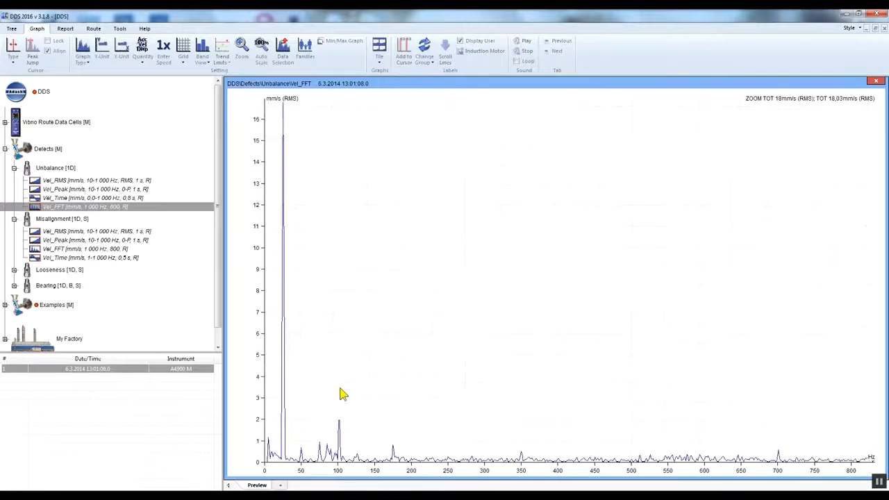
{"action": "scroll", "coordinate": [342, 394], "scroll_direction": "up", "scroll_amount": 5}
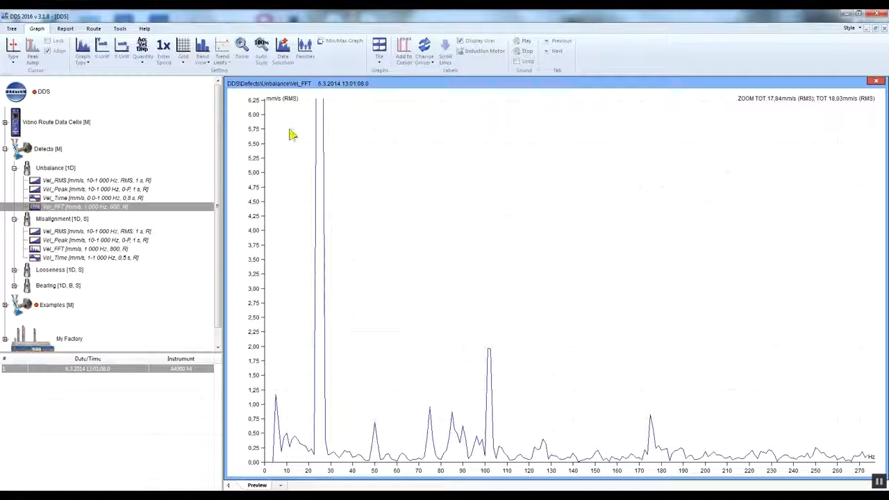
{"action": "left_click", "coordinate": [261, 55]}
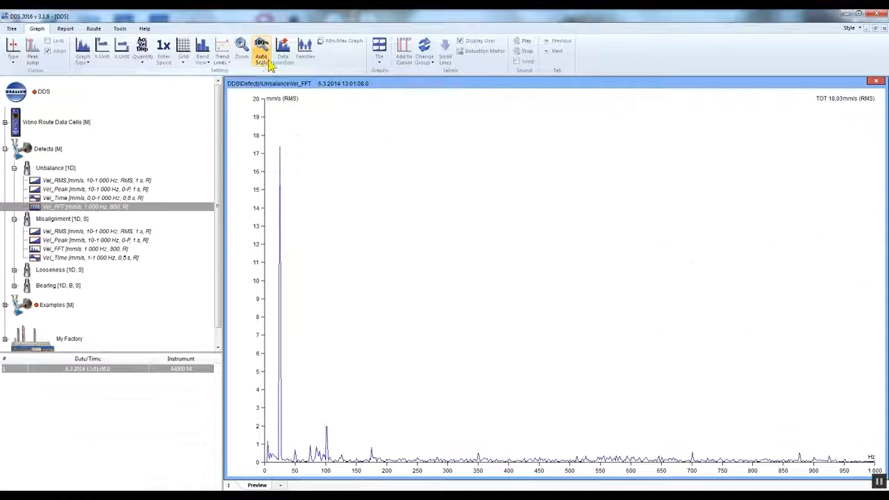
Turn on the Delta RMS cursor in the Vel_FFT spectrum and set its band from 13.8 Hz with a 91.7 Hz width.
{"action": "left_click", "coordinate": [13, 58]}
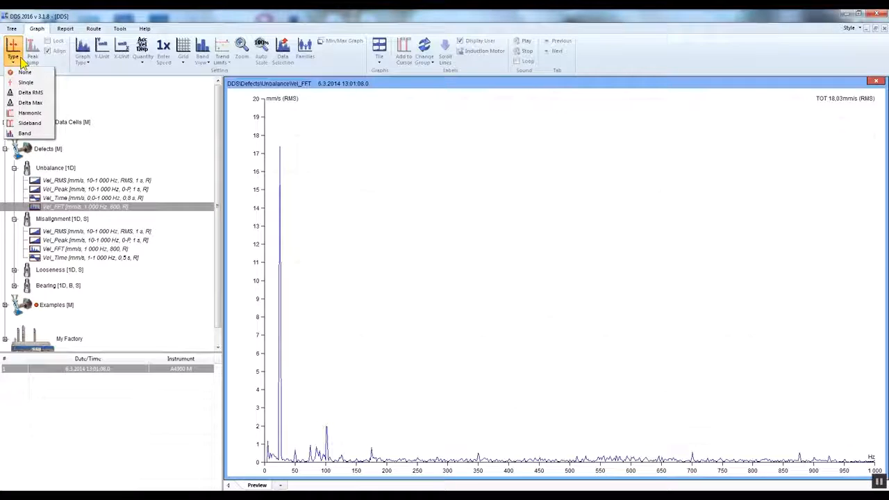
{"action": "left_click", "coordinate": [47, 95]}
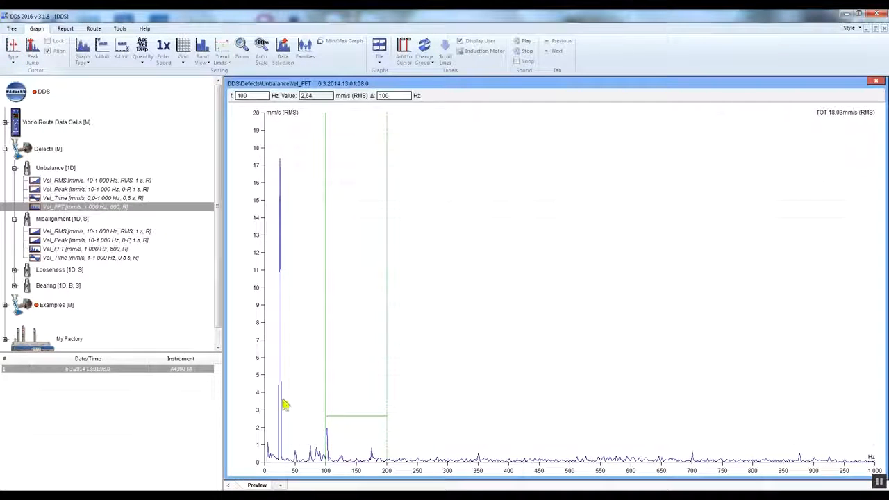
{"action": "left_click_drag", "start_coordinate": [322, 407], "coordinate": [276, 408]}
{"action": "left_click_drag", "start_coordinate": [337, 410], "coordinate": [329, 411]}
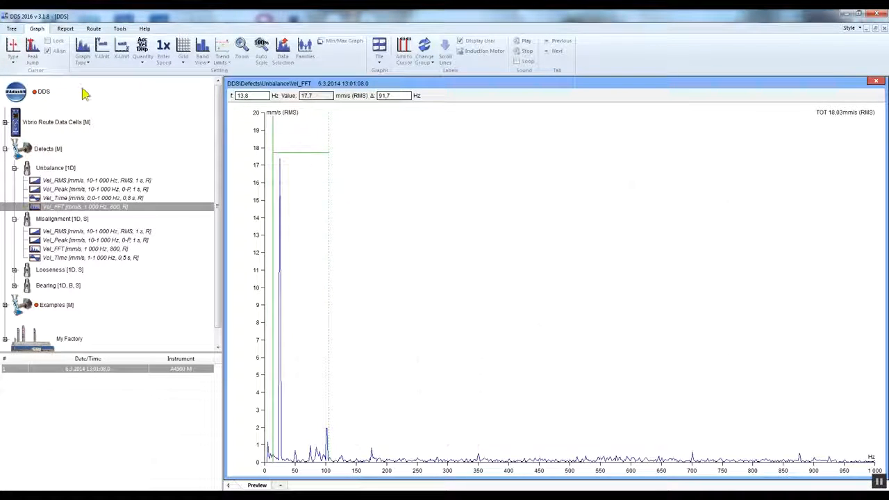
Switch to the Harmonic cursor, place its base on the 25 Hz peak to view the harmonics, and turn the cursor off.
{"action": "left_click", "coordinate": [12, 56]}
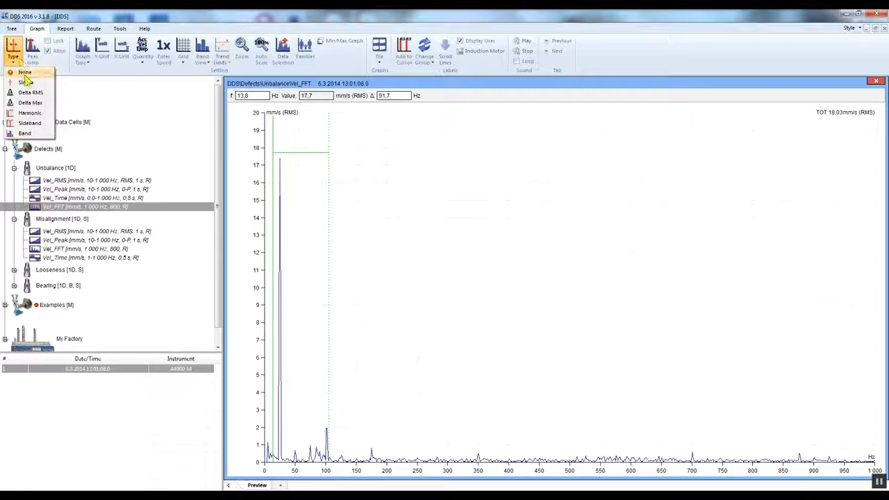
{"action": "left_click", "coordinate": [31, 114]}
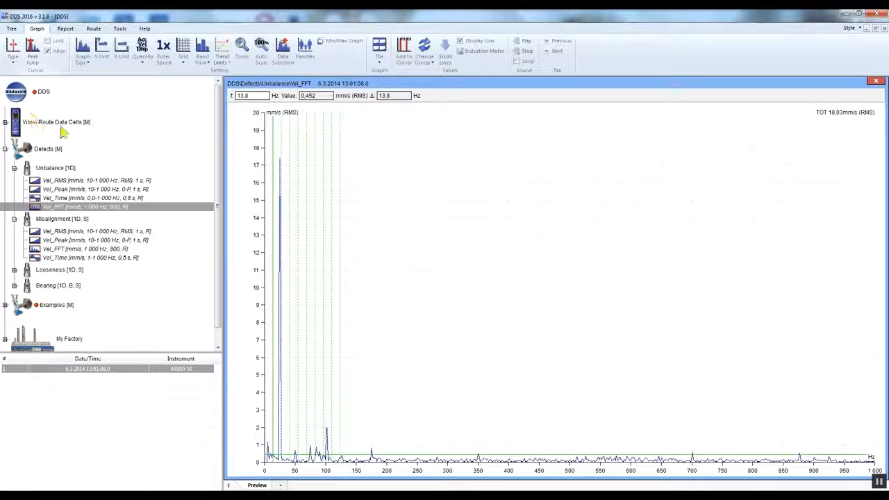
{"action": "left_click_drag", "start_coordinate": [274, 145], "coordinate": [283, 150]}
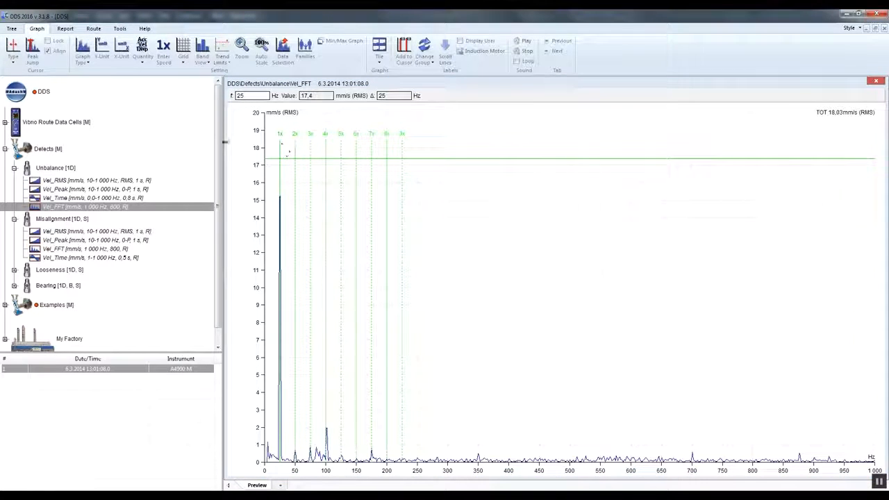
{"action": "left_click", "coordinate": [12, 52]}
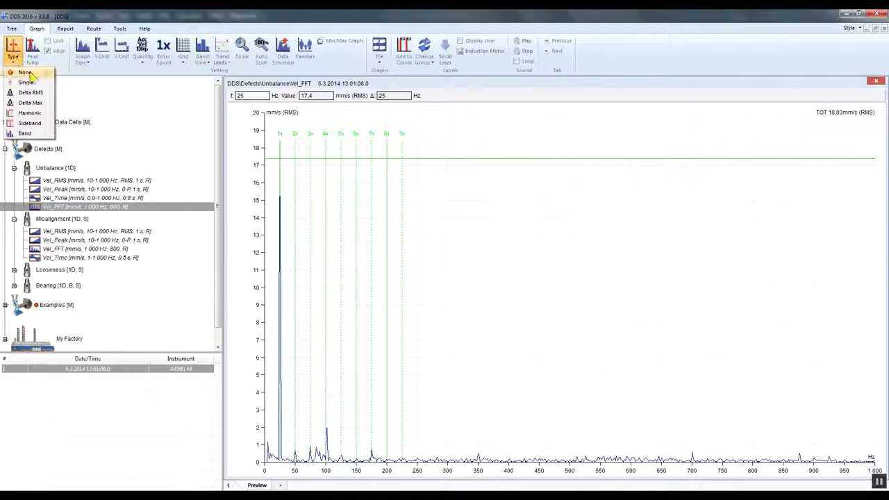
{"action": "left_click", "coordinate": [25, 73]}
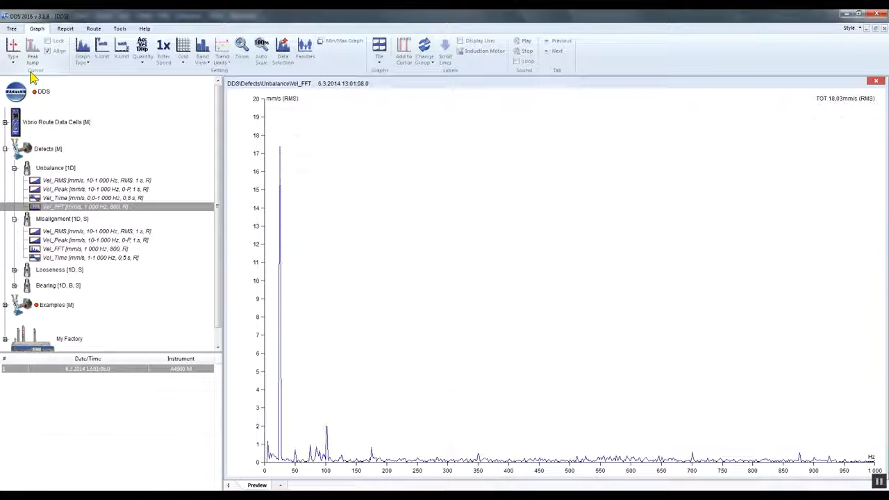
Add a value-linked label to the spectrum peak at 102 Hz, allowing user labels to display, and move its box higher up.
{"action": "double_click", "coordinate": [326, 428]}
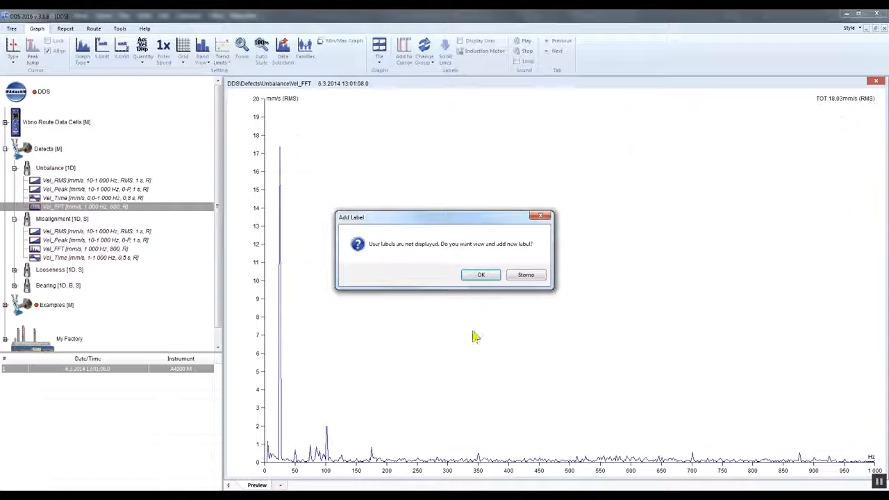
{"action": "left_click", "coordinate": [481, 275]}
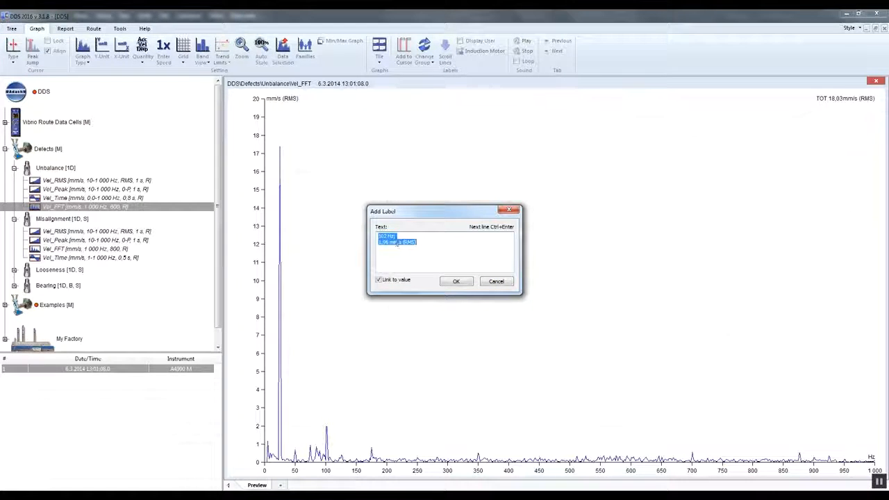
{"action": "left_click", "coordinate": [467, 283]}
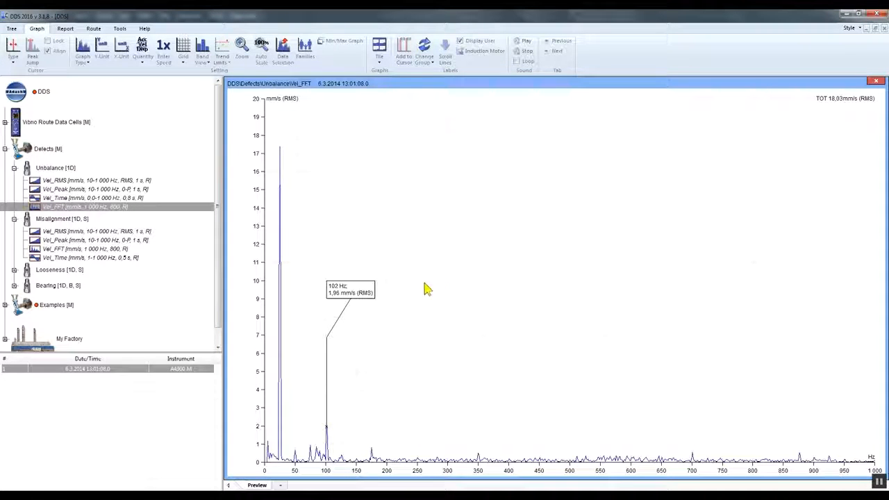
{"action": "left_click_drag", "start_coordinate": [366, 291], "coordinate": [321, 177]}
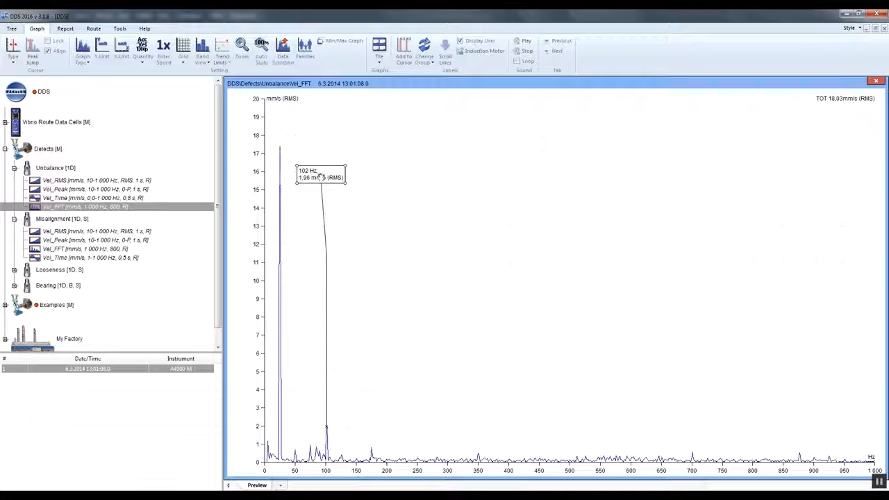
Change the label text to "Running speed" and re-anchor the label on the highest peak, at 25 Hz.
{"action": "right_click", "coordinate": [338, 175]}
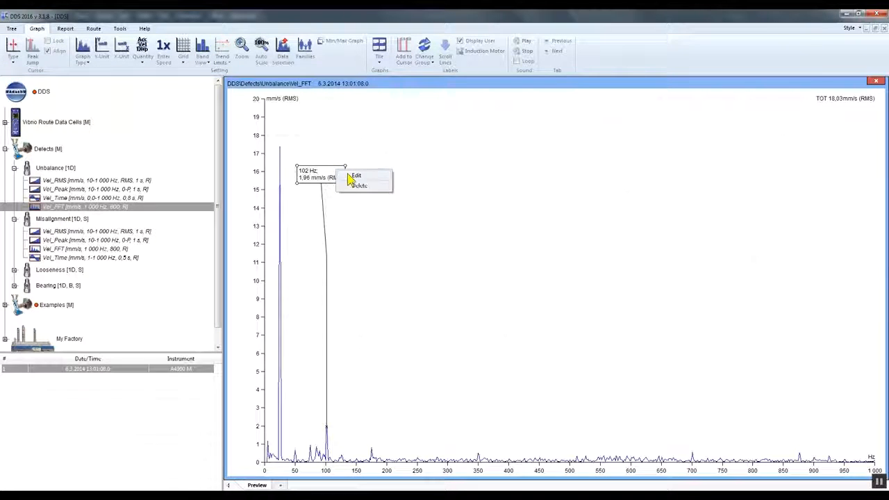
{"action": "left_click", "coordinate": [349, 178]}
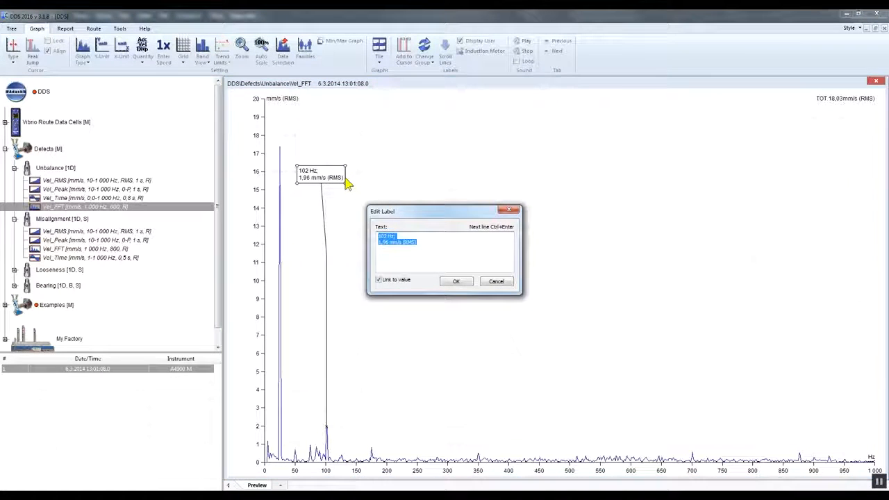
{"action": "type", "text": "Running speed"}
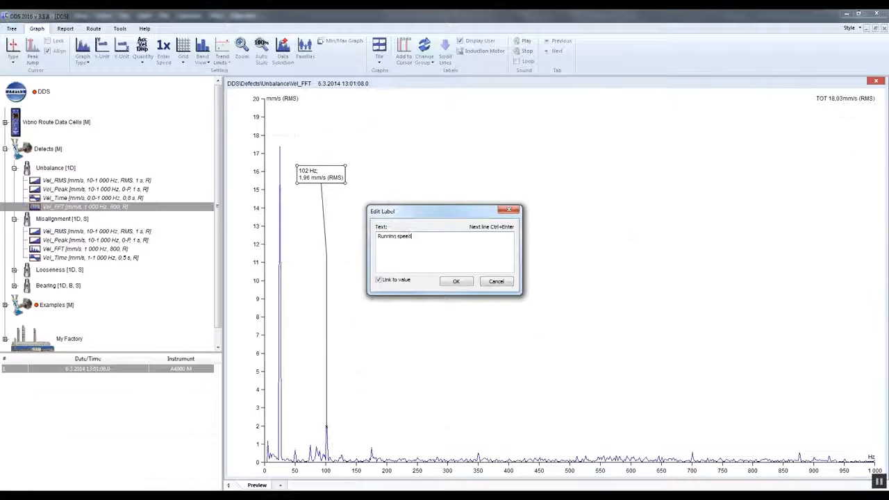
{"action": "left_click", "coordinate": [457, 281]}
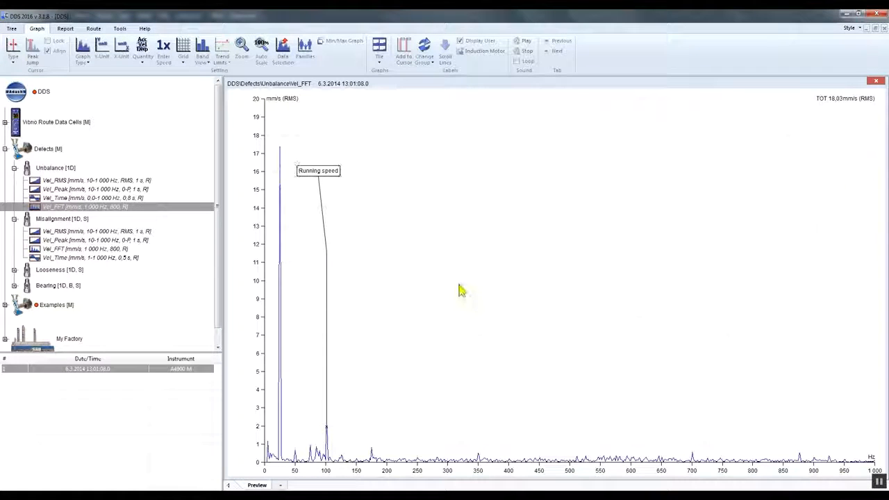
{"action": "left_click_drag", "start_coordinate": [328, 428], "coordinate": [280, 153]}
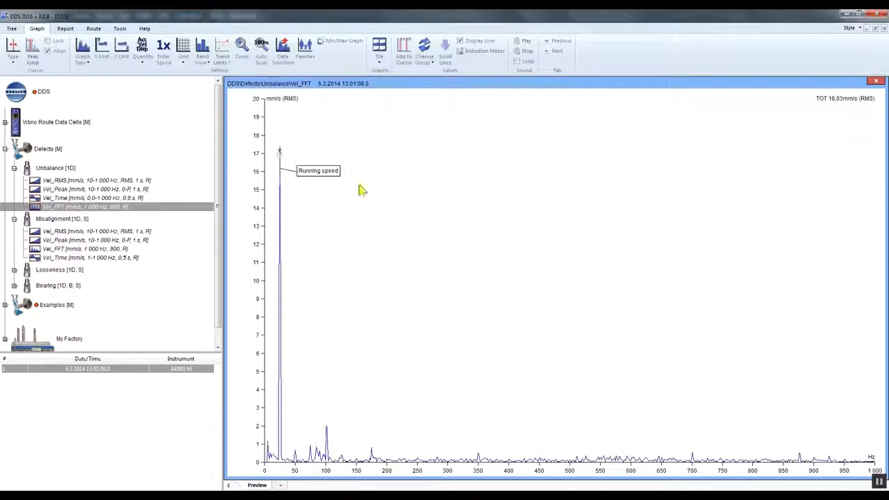
Display the Ampl_Trend measurement from the Spectrum point under Examples as an Amplitude + Trend graph.
{"action": "left_click", "coordinate": [5, 149]}
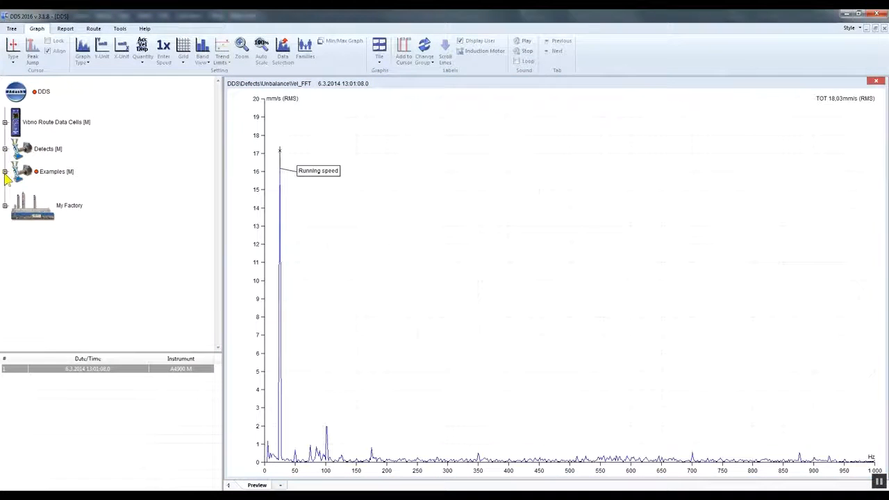
{"action": "left_click", "coordinate": [5, 173]}
{"action": "double_click", "coordinate": [14, 178]}
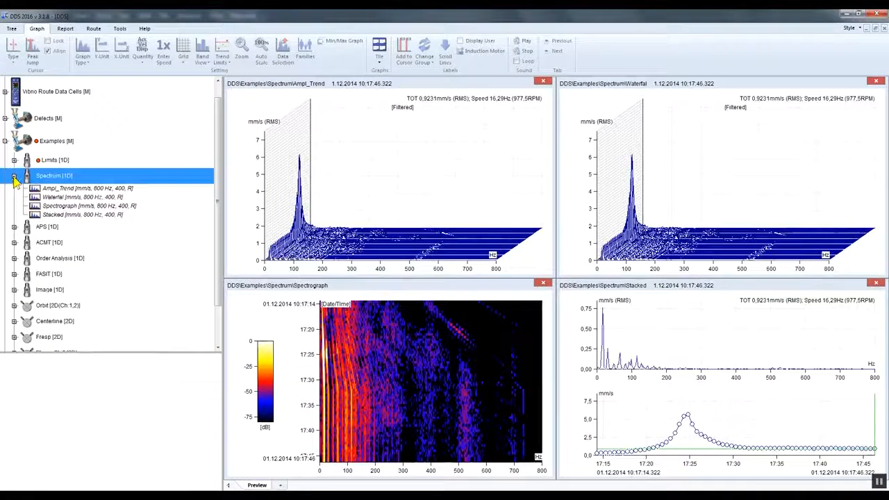
{"action": "double_click", "coordinate": [44, 189]}
{"action": "left_click", "coordinate": [84, 54]}
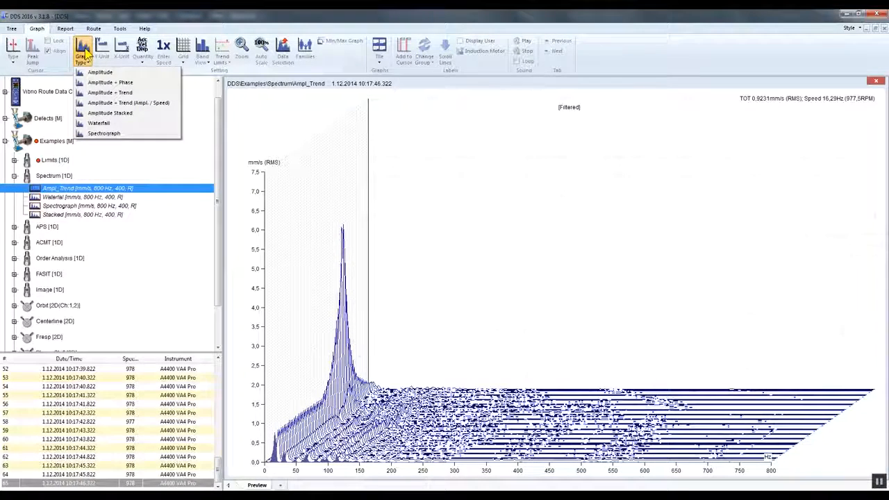
{"action": "left_click", "coordinate": [130, 94]}
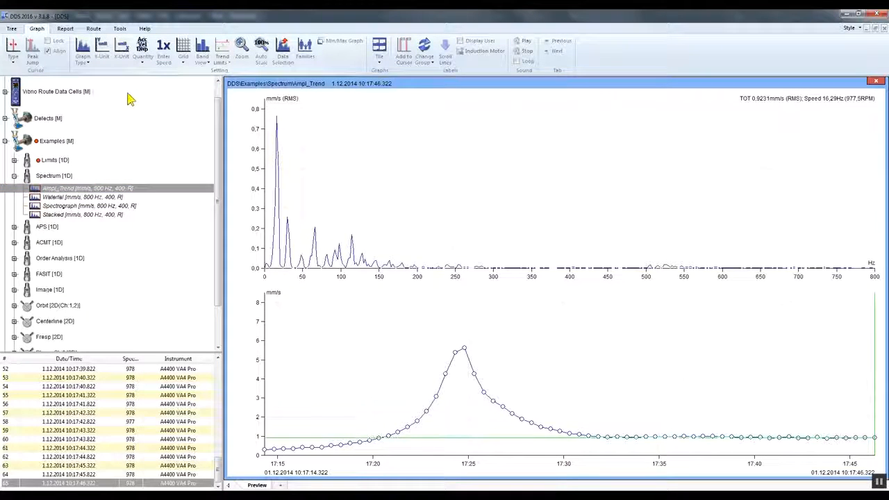
Select successive trend points from 10:17:21.822 up to the peak at 10:17:24.822 to view each one's spectrum.
{"action": "left_click", "coordinate": [408, 428]}
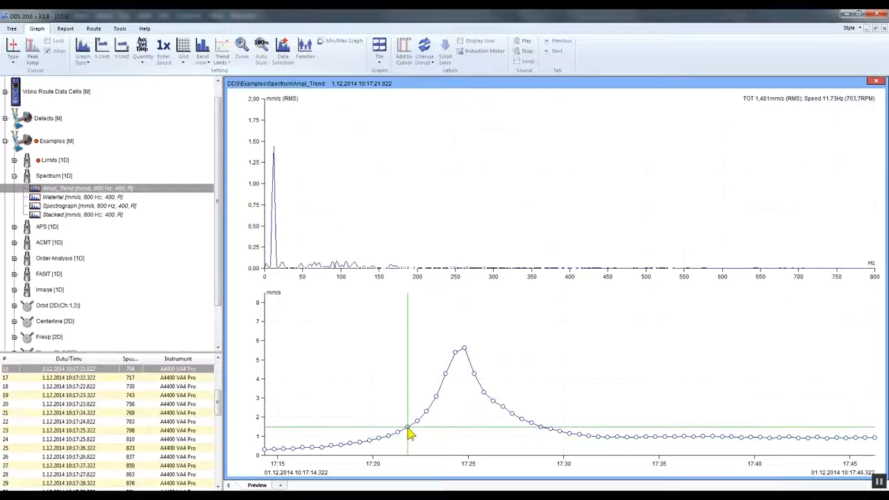
{"action": "left_click", "coordinate": [418, 423]}
{"action": "left_click", "coordinate": [447, 380]}
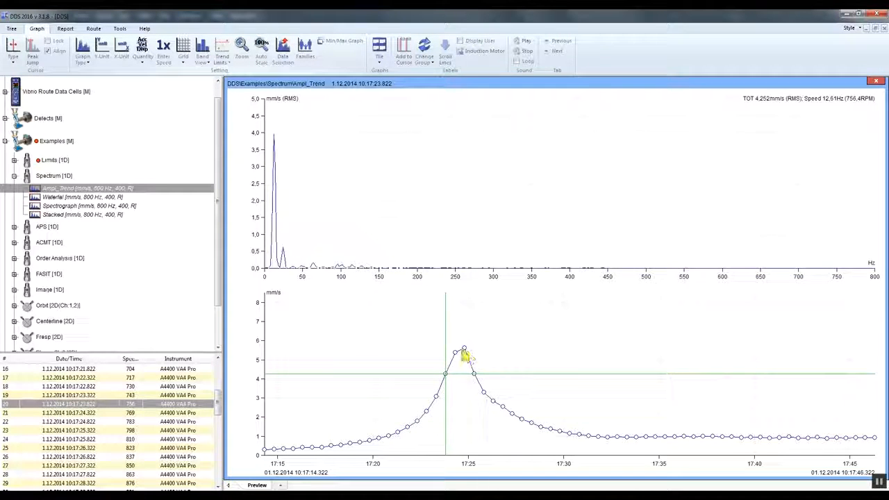
{"action": "left_click", "coordinate": [464, 350]}
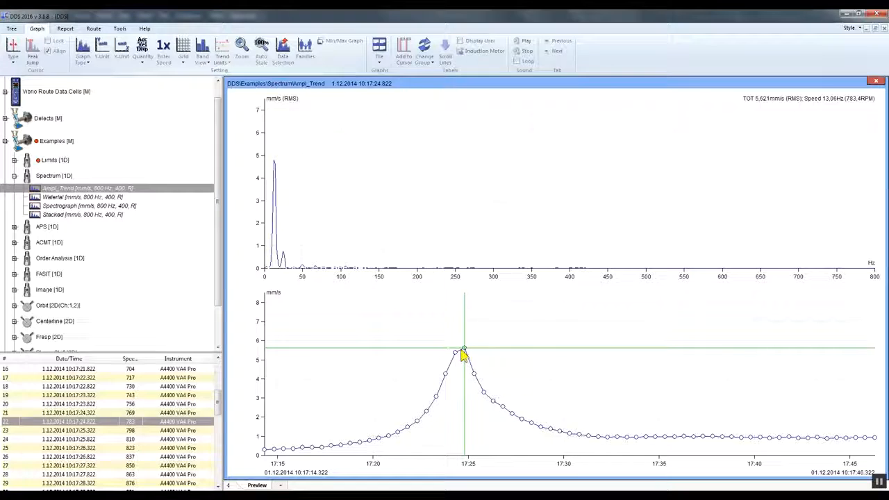
Display the Ampl_Trend spectra as a Waterfall graph and go to the 10:17:28.822 spectrum in it.
{"action": "left_click", "coordinate": [84, 63]}
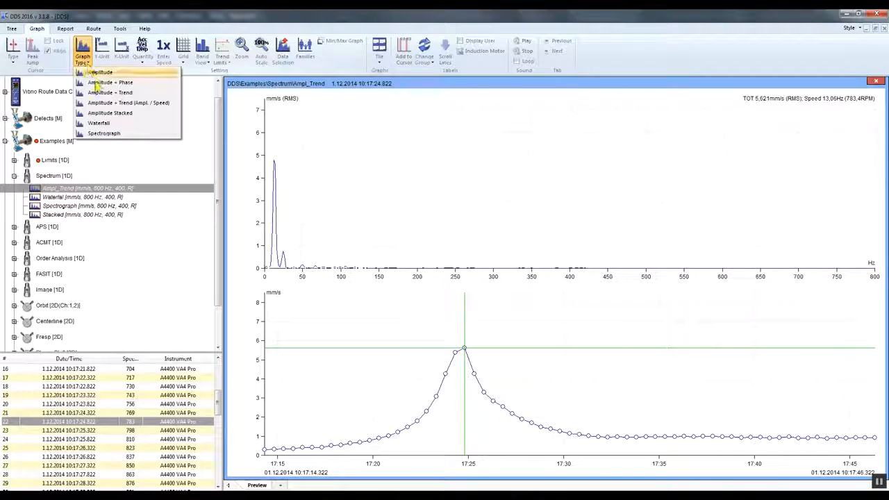
{"action": "left_click", "coordinate": [115, 130]}
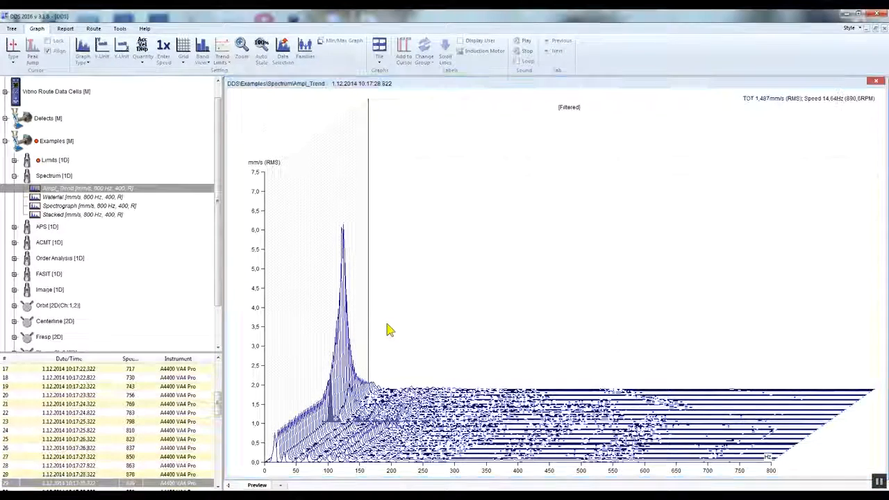
Show the Ampl_Trend spectrum as a plain Amplitude graph and convert its quantity to Acceleration.
{"action": "left_click", "coordinate": [88, 61]}
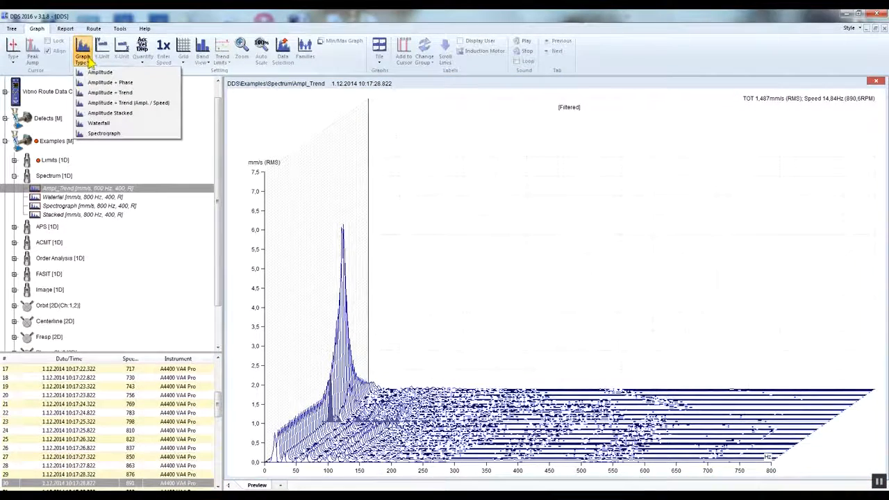
{"action": "left_click", "coordinate": [103, 79]}
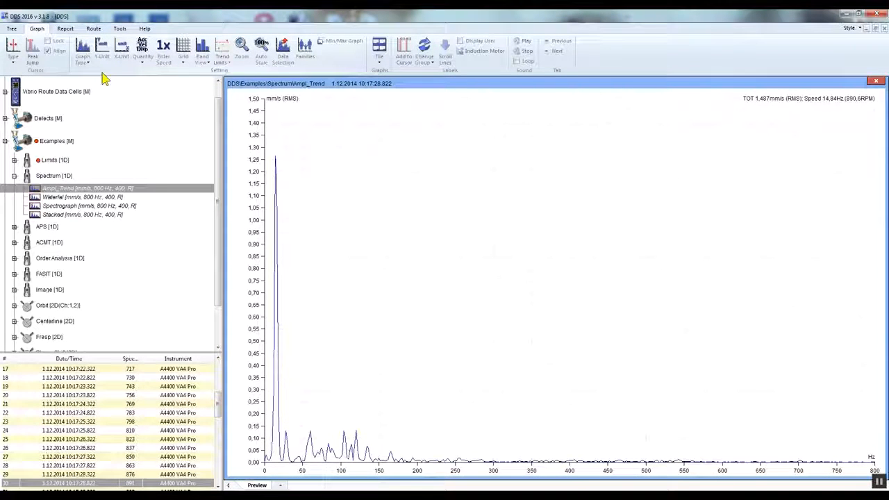
{"action": "left_click", "coordinate": [150, 63]}
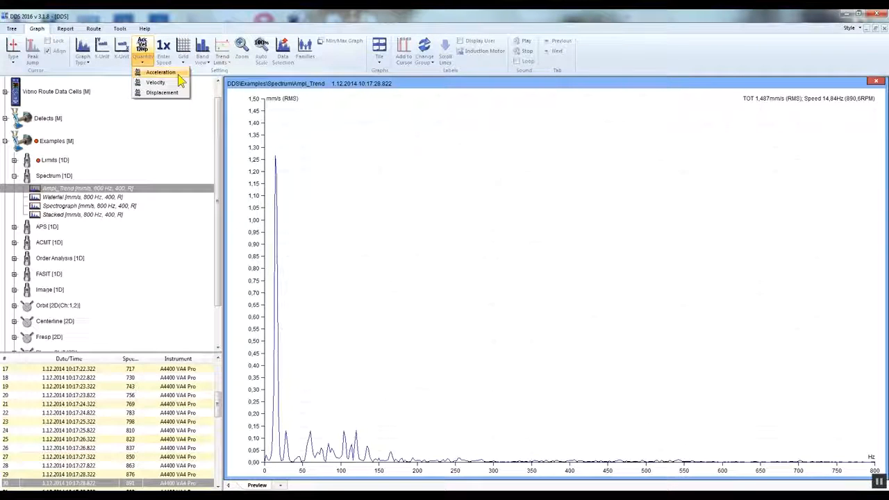
{"action": "left_click", "coordinate": [179, 81]}
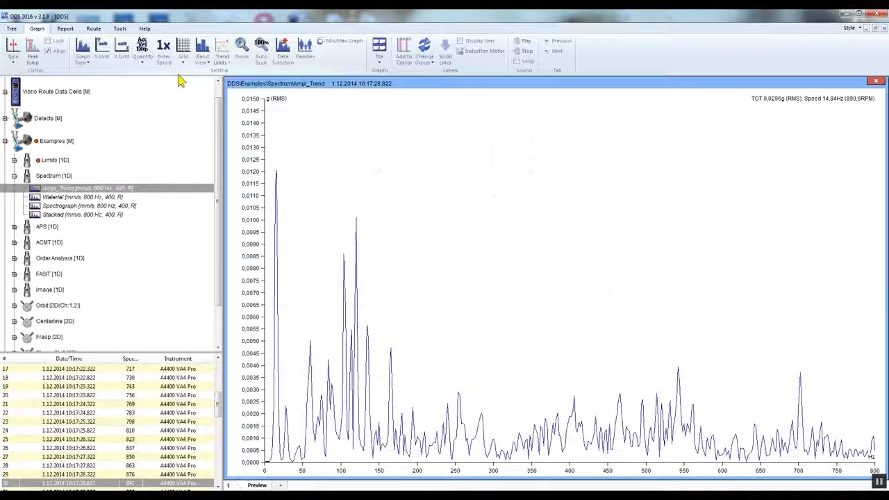
Change the Y-axis unit of the Ampl_Trend spectrum to mm/s.
{"action": "left_click", "coordinate": [104, 55]}
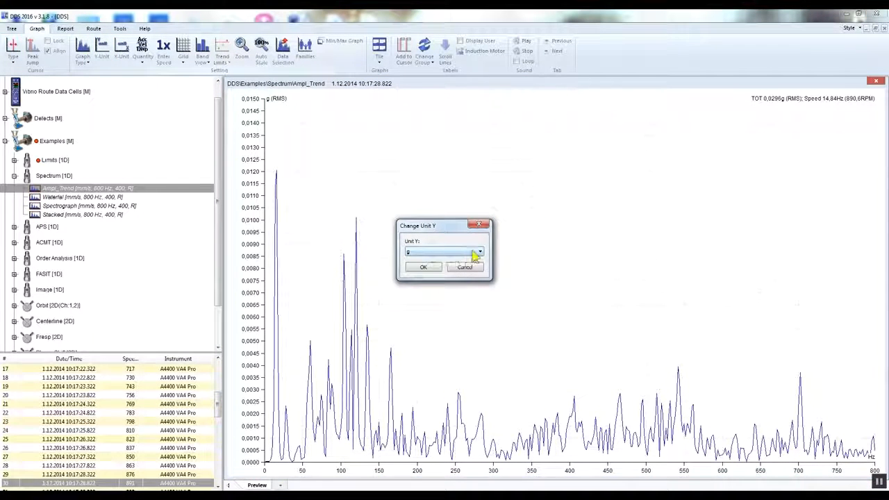
{"action": "left_click", "coordinate": [473, 255]}
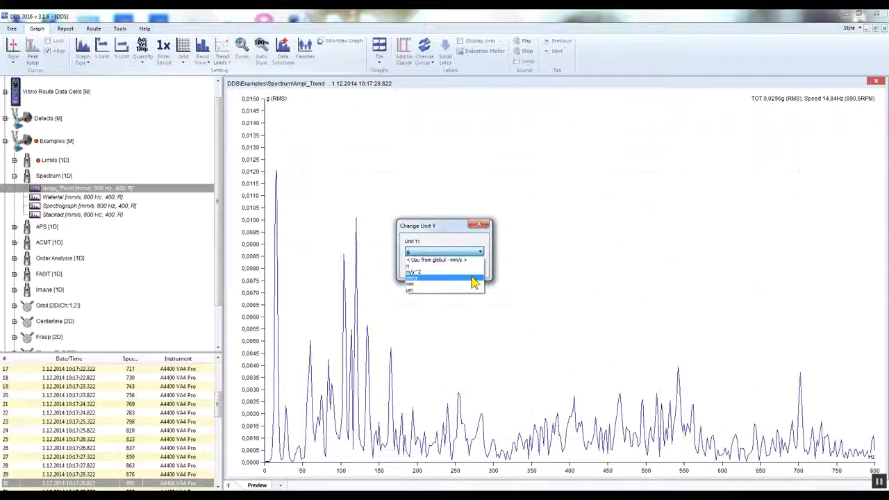
{"action": "left_click", "coordinate": [470, 278]}
{"action": "left_click", "coordinate": [431, 270]}
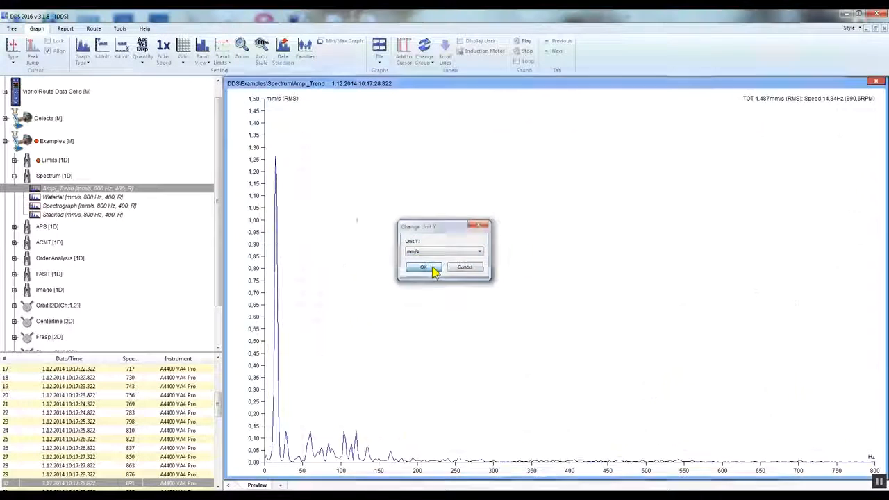
Change the X-axis unit of the Ampl_Trend spectrum to RPM.
{"action": "left_click", "coordinate": [121, 47]}
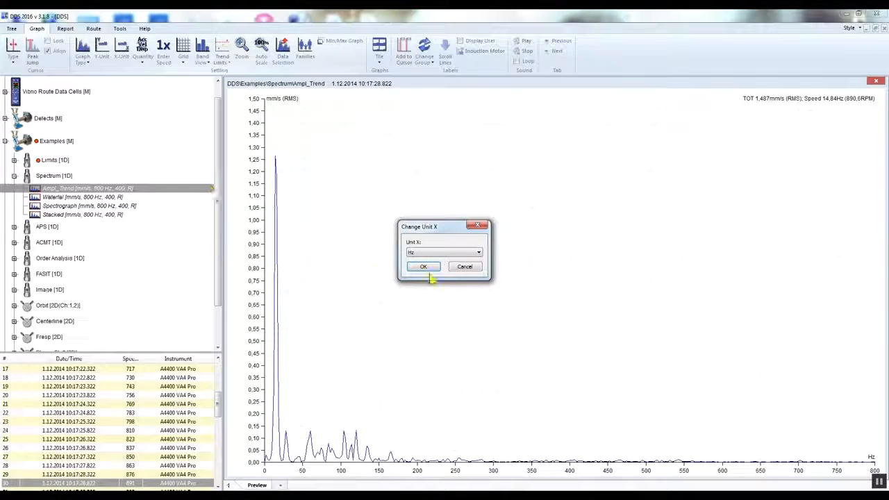
{"action": "left_click", "coordinate": [479, 253]}
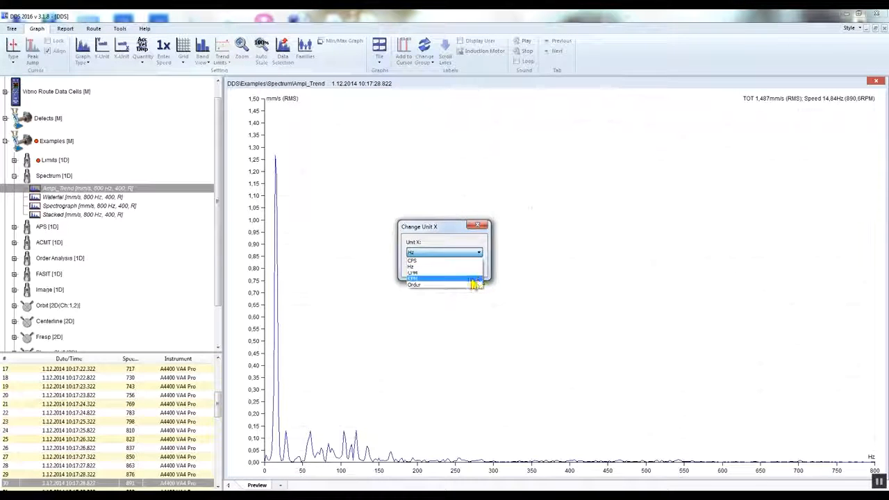
{"action": "left_click", "coordinate": [477, 278]}
{"action": "left_click", "coordinate": [433, 269]}
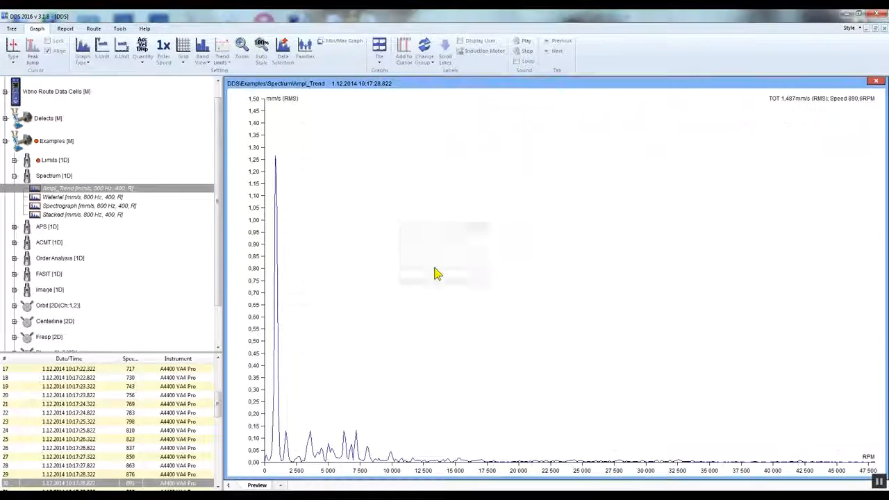